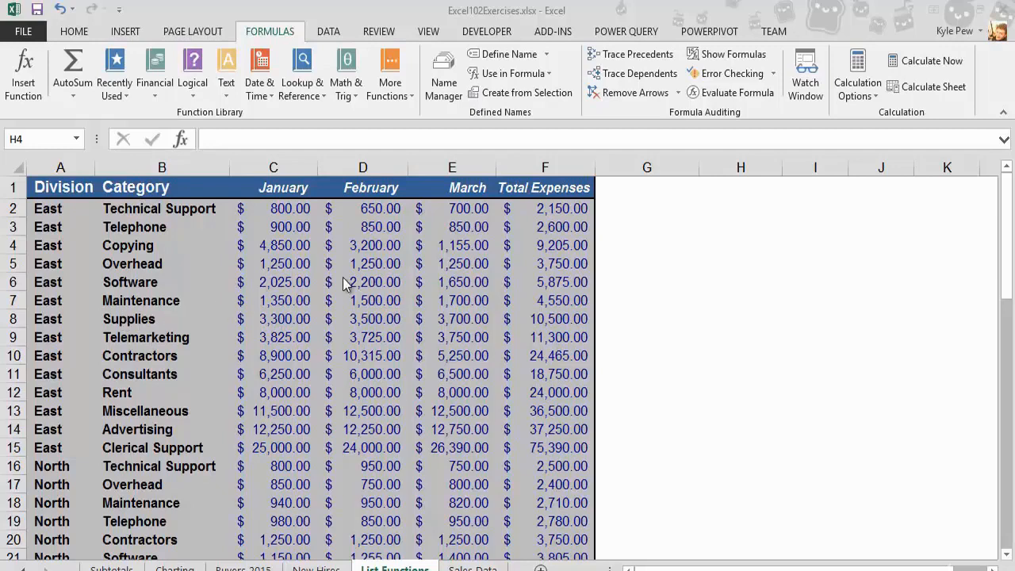
Enter the label "Category" in cell H3 and the criterion "Supplies" in cell H4
{"action": "left_click", "coordinate": [733, 225]}
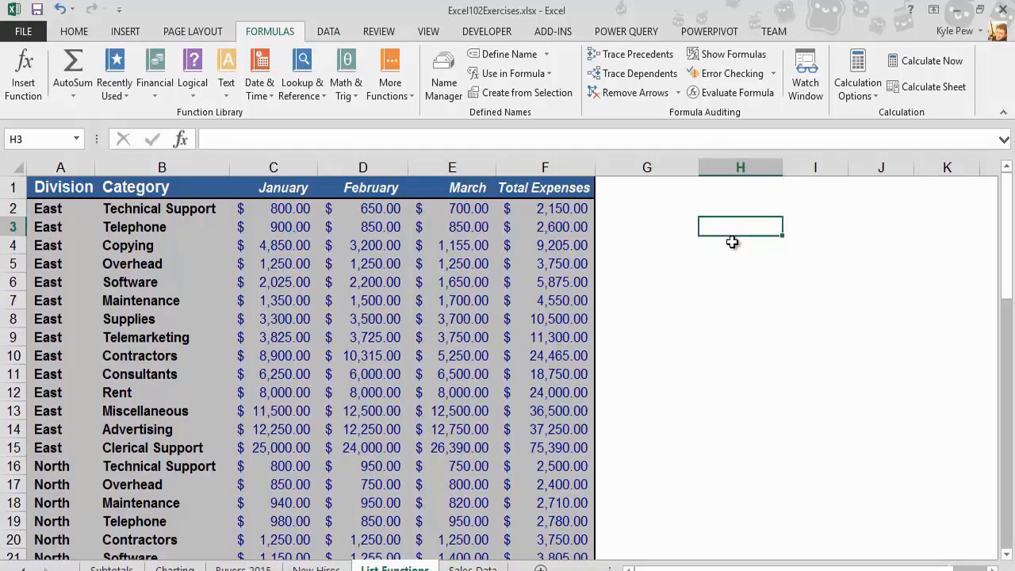
{"action": "type", "text": "Category"}
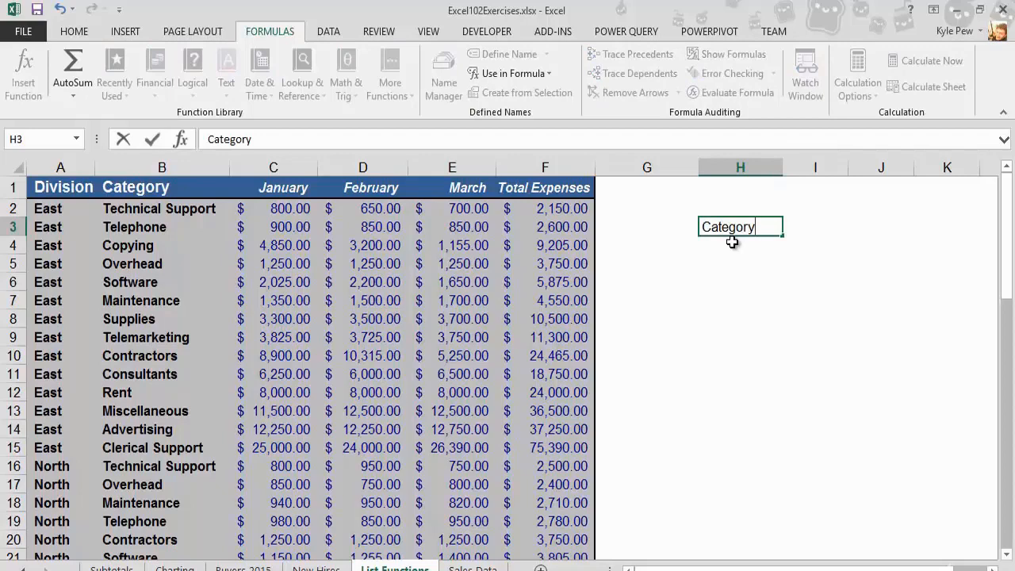
{"action": "key", "text": "Return"}
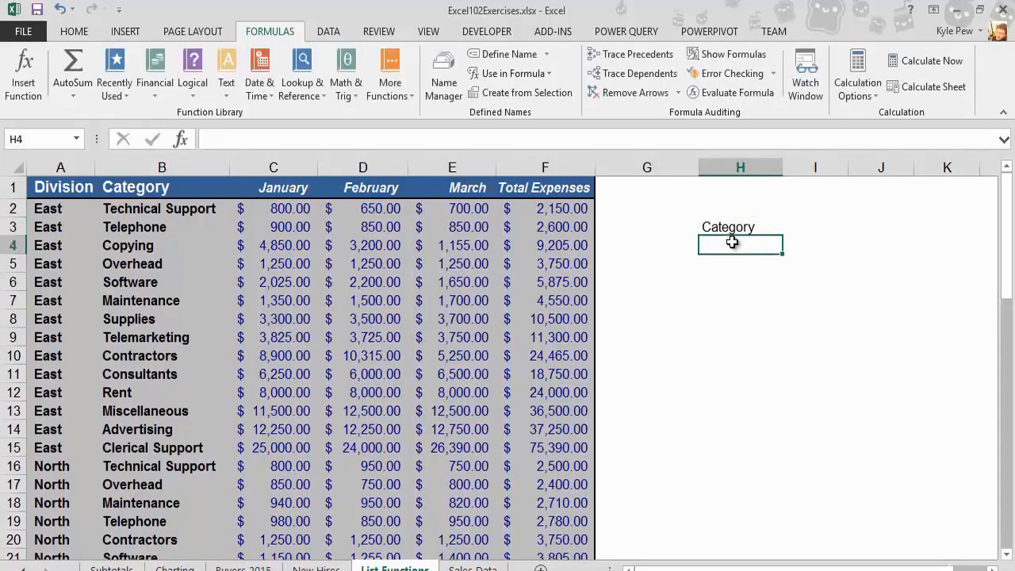
{"action": "type", "text": "Supplies"}
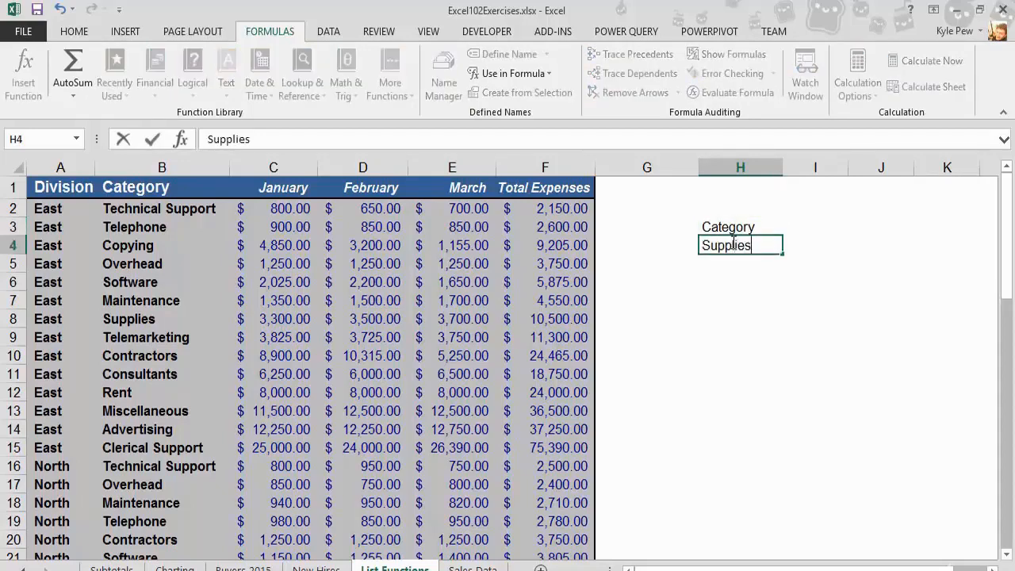
{"action": "key", "text": "Return"}
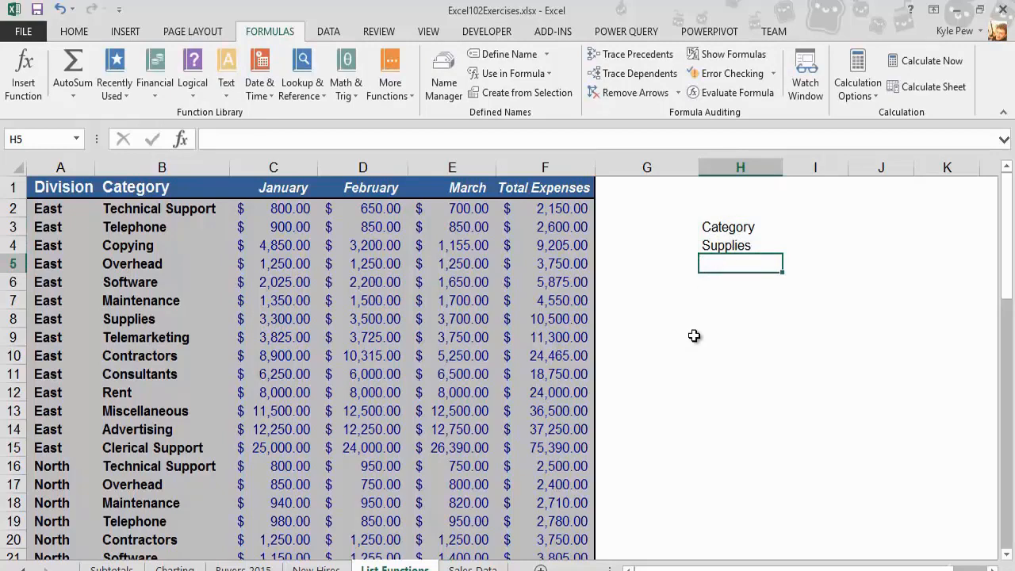
Format the Category label in H3 as bold with a light grey fill and a bottom border
{"action": "left_click", "coordinate": [712, 235]}
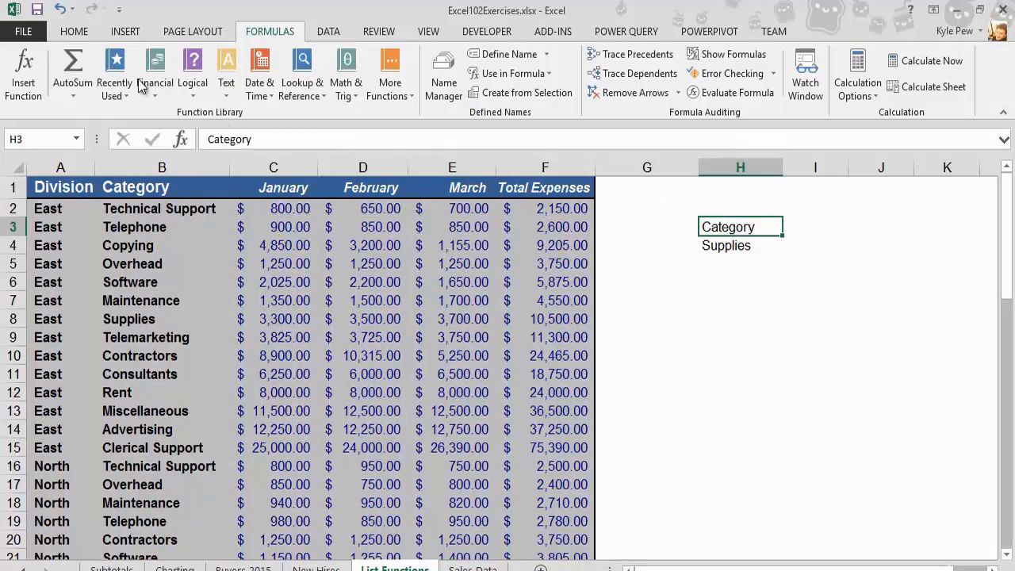
{"action": "left_click", "coordinate": [74, 31]}
{"action": "left_click", "coordinate": [79, 85]}
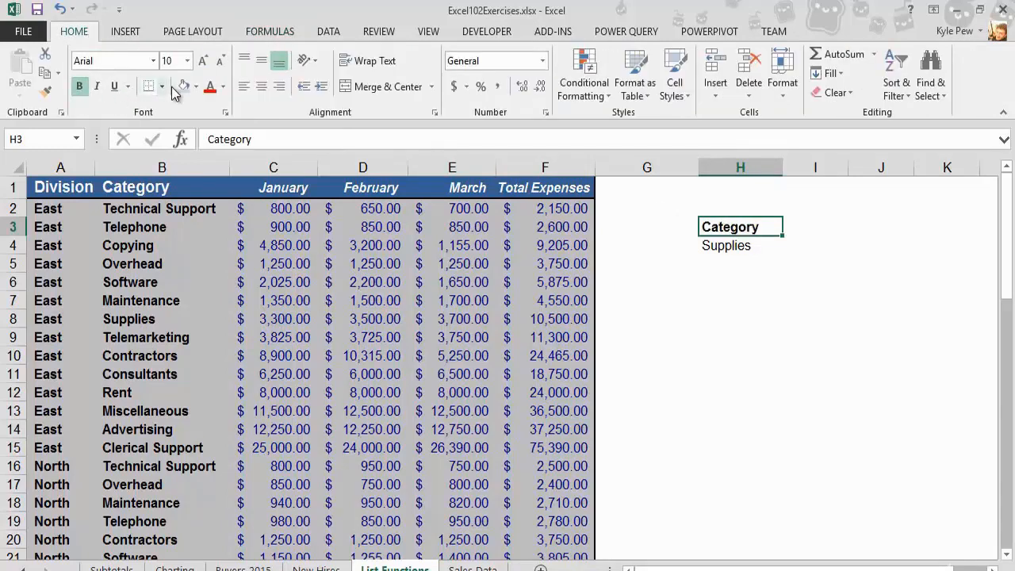
{"action": "left_click", "coordinate": [183, 86]}
{"action": "left_click", "coordinate": [148, 86]}
{"action": "left_click", "coordinate": [738, 259]}
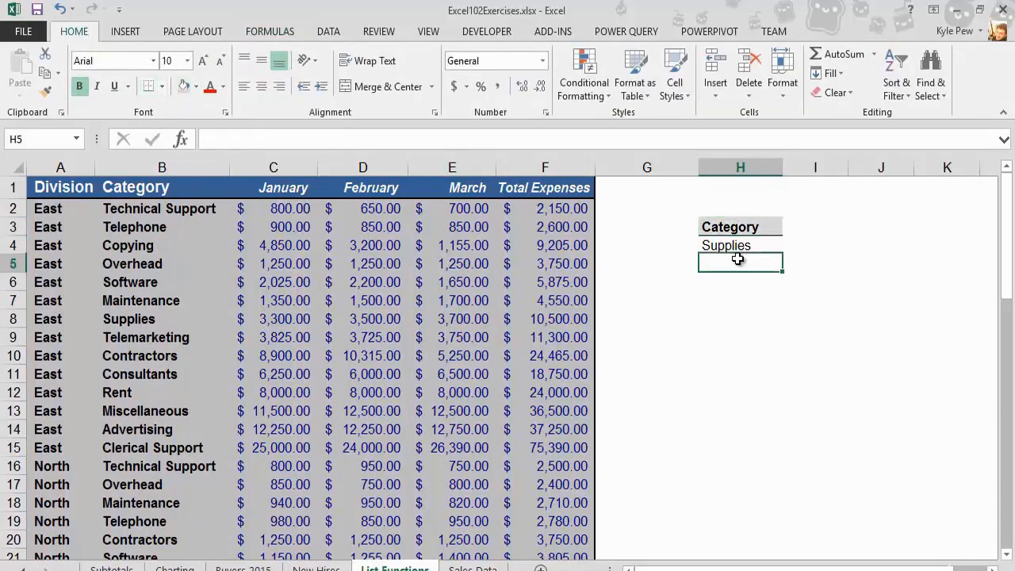
Enter the label "Total Expense" in cell I3
{"action": "left_click", "coordinate": [825, 229]}
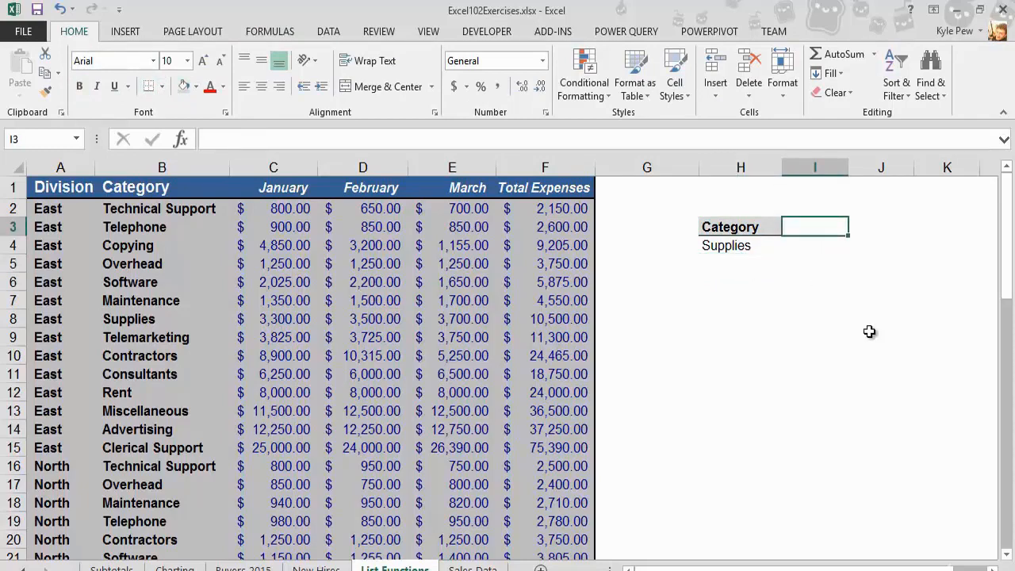
{"action": "type", "text": "To"}
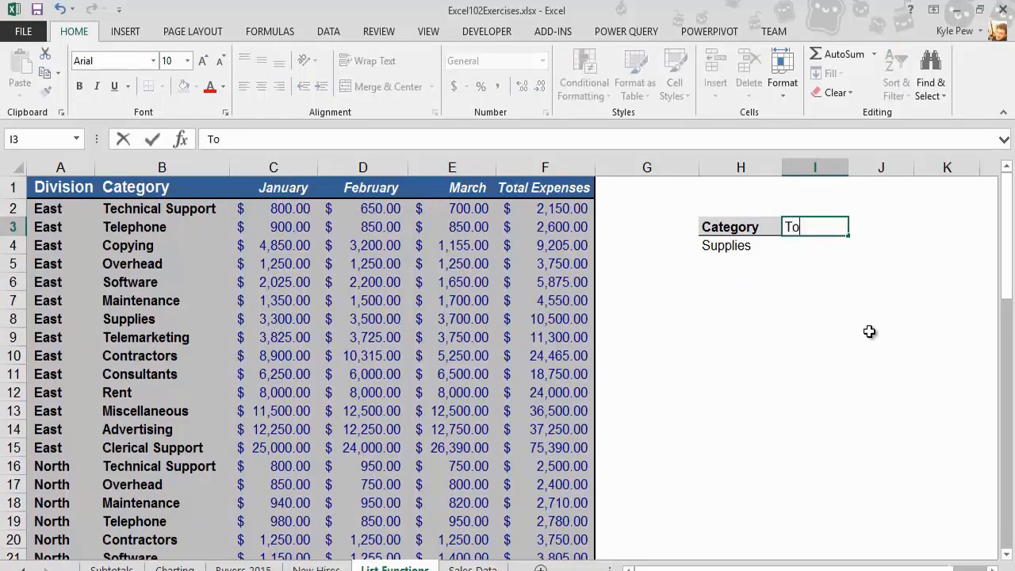
{"action": "type", "text": "tal Expense"}
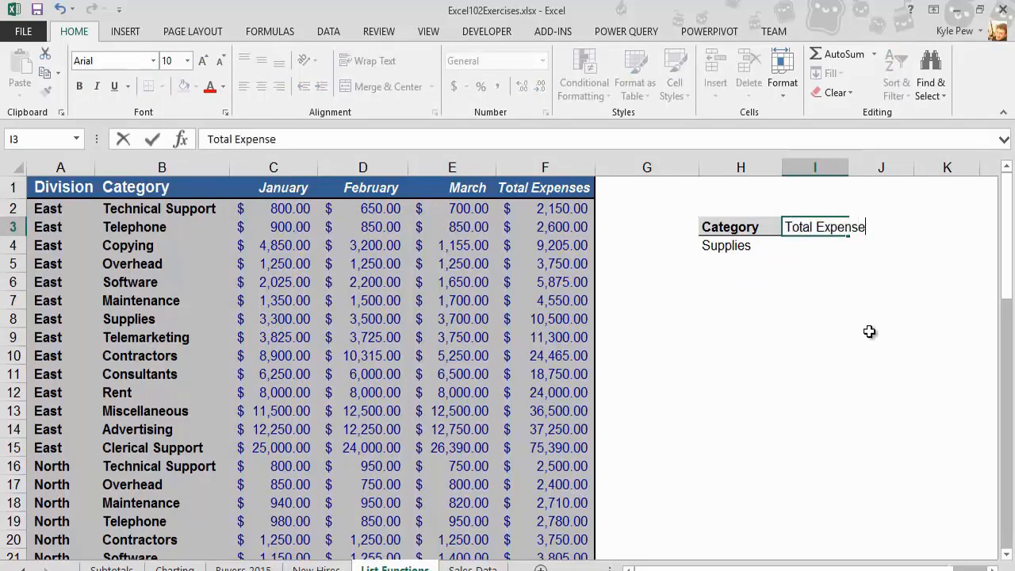
{"action": "key", "text": "Return"}
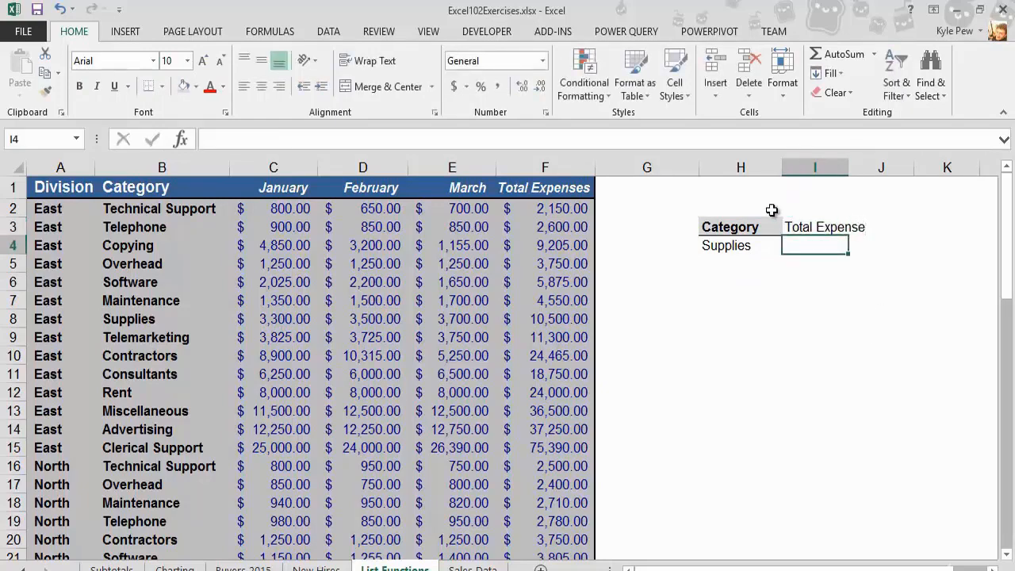
Copy the formatting of H3 onto the Total Expense label in I3 and auto-fit the width of column I
{"action": "left_click", "coordinate": [761, 226]}
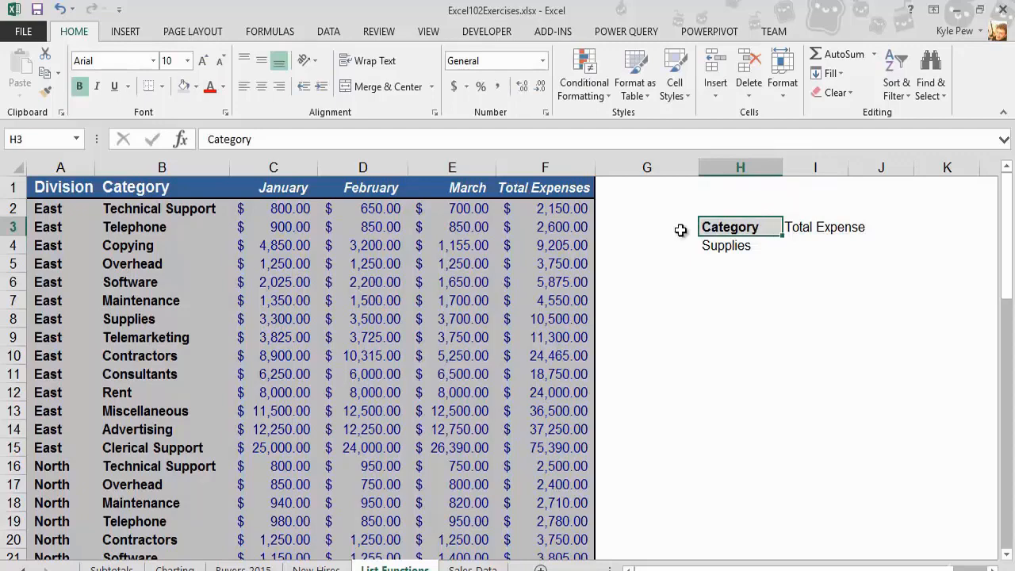
{"action": "left_click", "coordinate": [46, 92]}
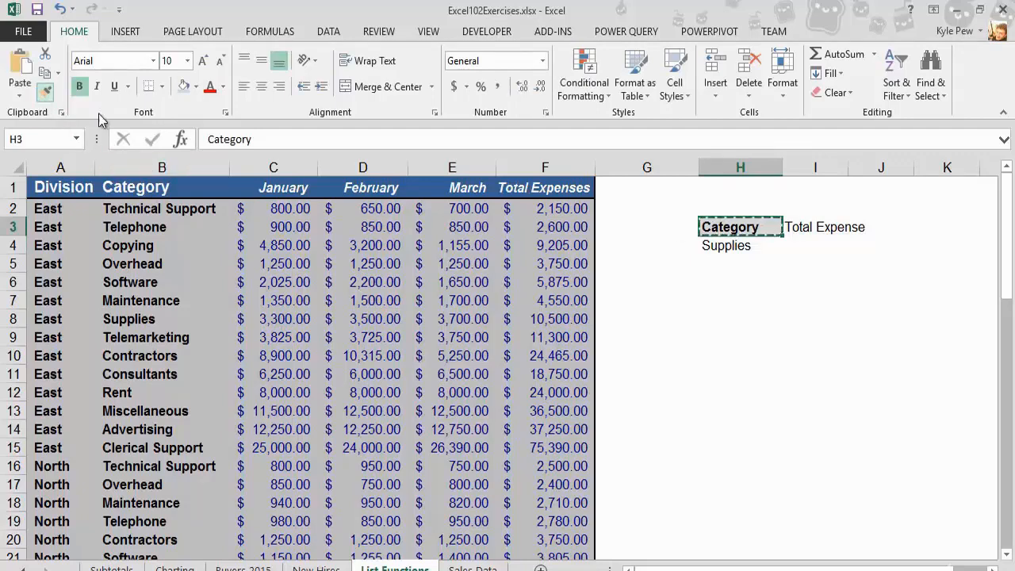
{"action": "left_click", "coordinate": [799, 226]}
{"action": "left_click", "coordinate": [813, 249]}
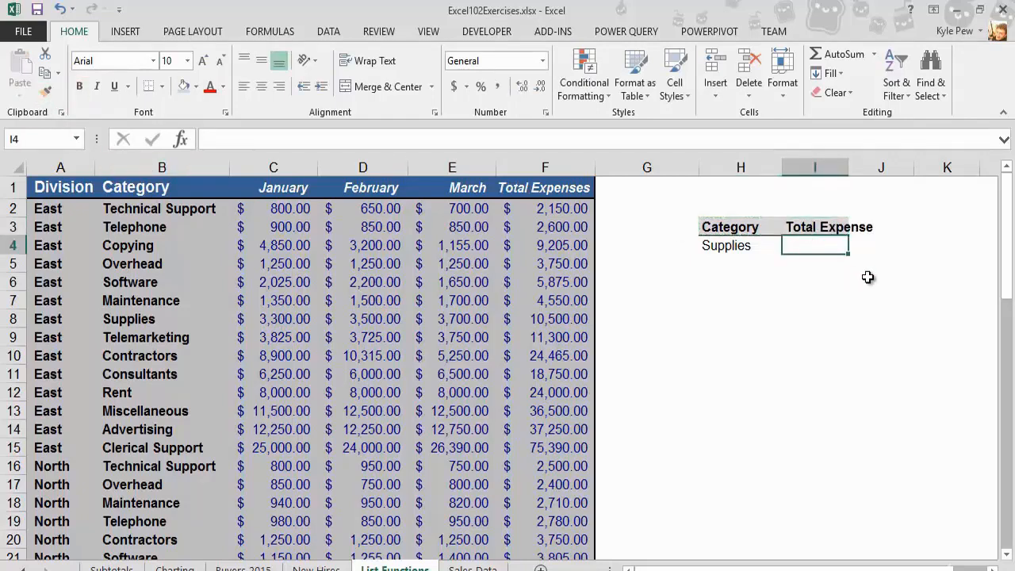
{"action": "double_click", "coordinate": [849, 167]}
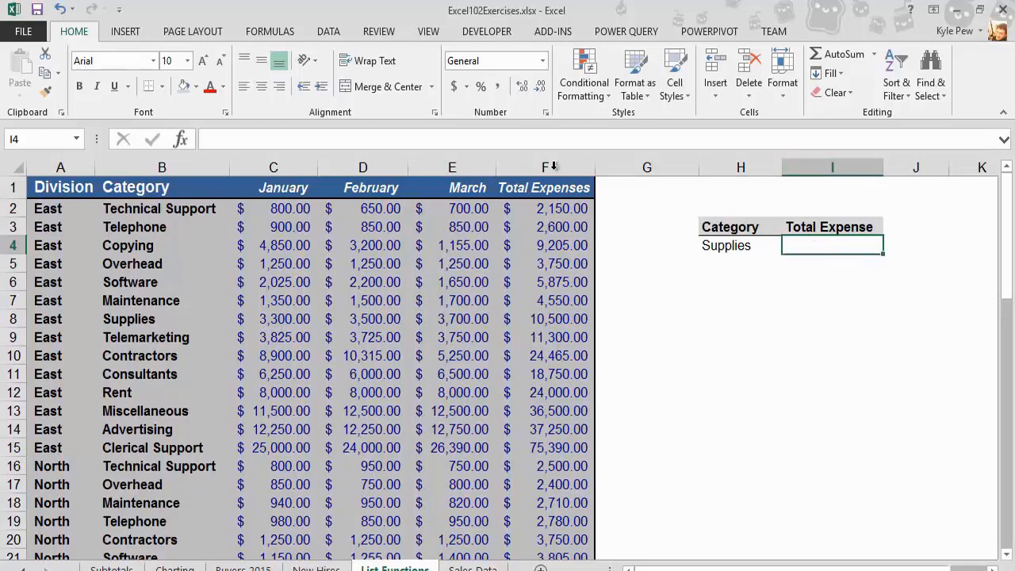
Search the function library for "dsum" and insert the DSUM function in cell I4
{"action": "left_click", "coordinate": [270, 32]}
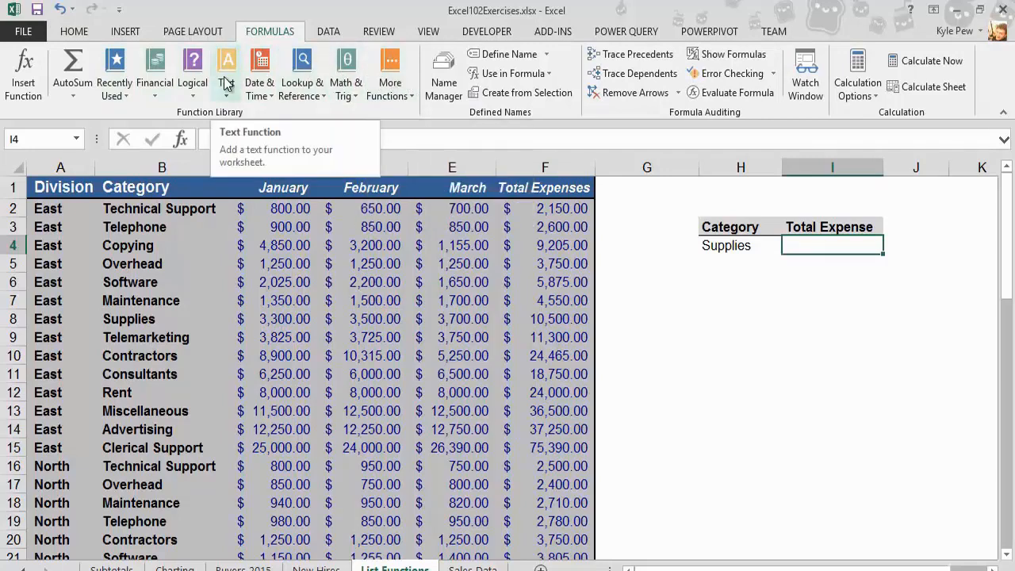
{"action": "left_click", "coordinate": [19, 71]}
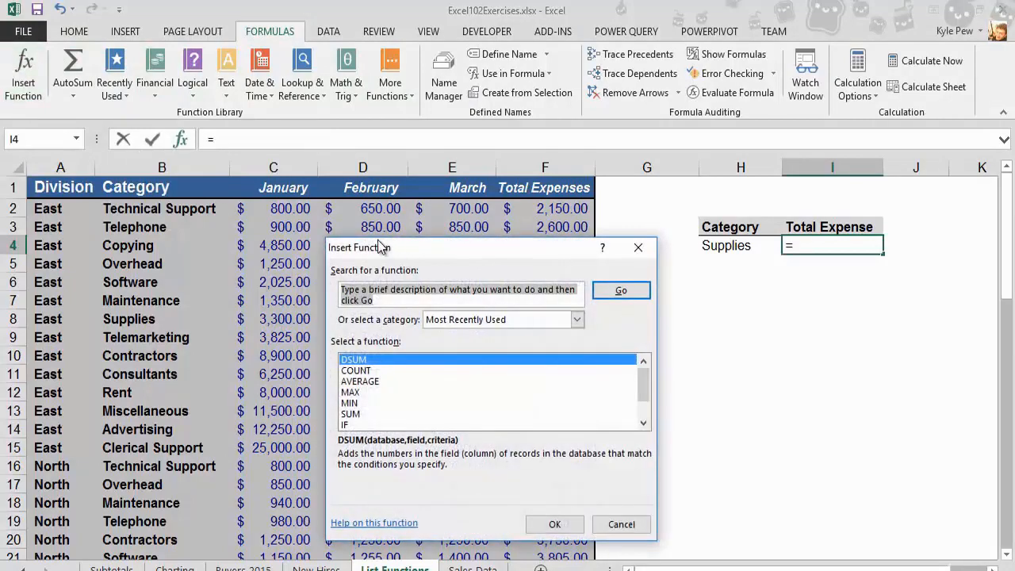
{"action": "left_click_drag", "start_coordinate": [407, 222], "coordinate": [220, 176]}
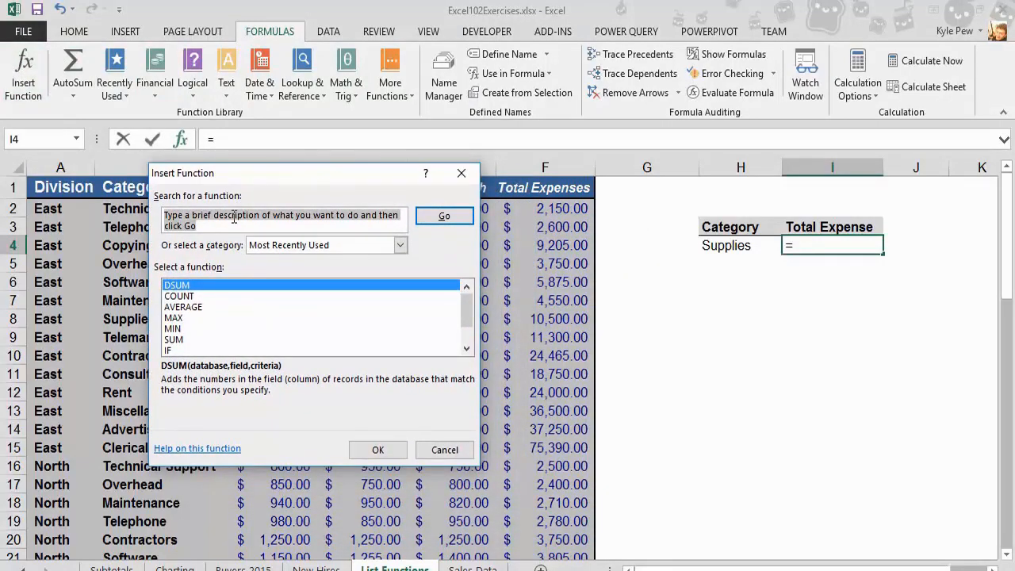
{"action": "type", "text": "d"}
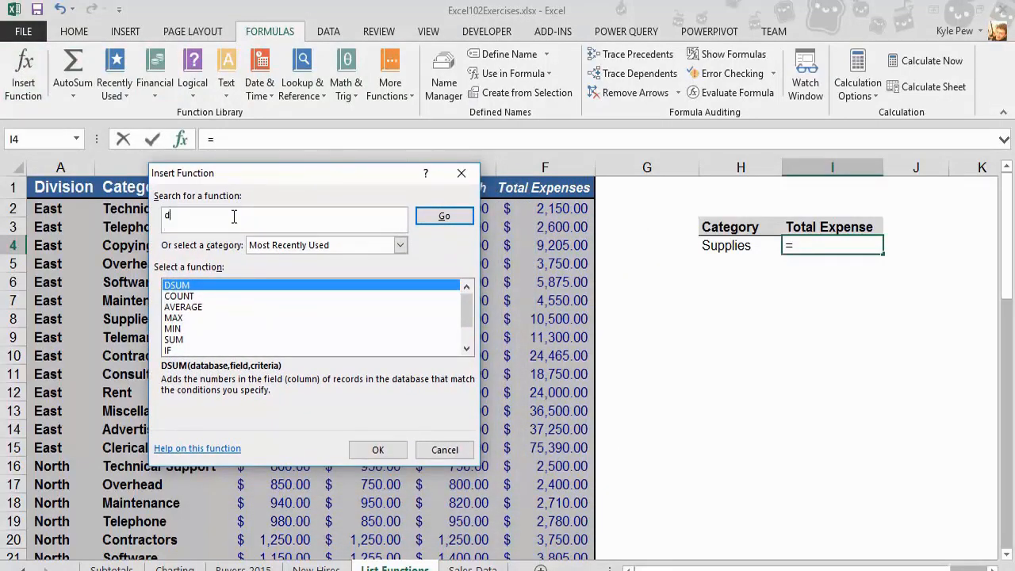
{"action": "type", "text": "sum"}
{"action": "left_click", "coordinate": [456, 220]}
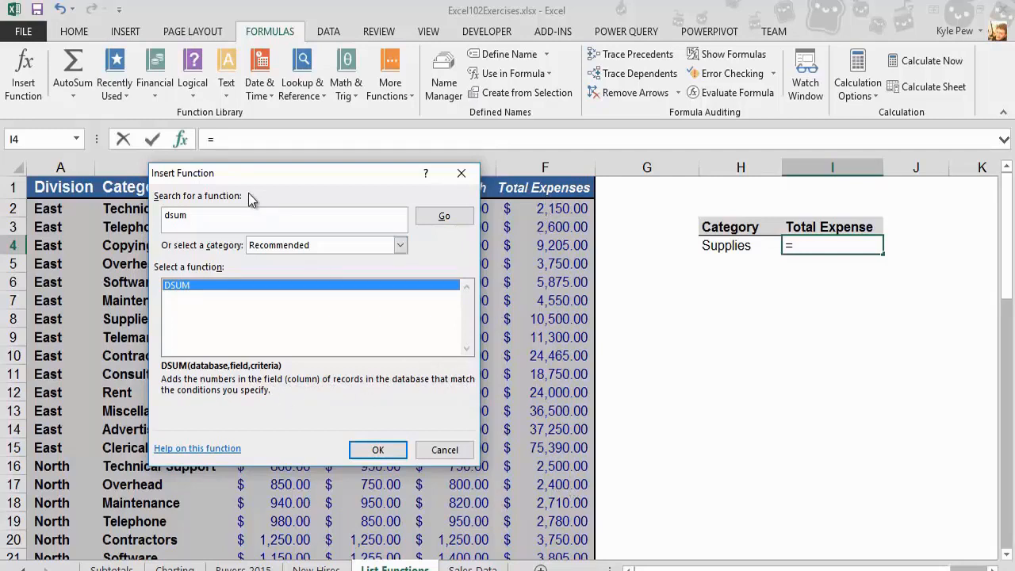
{"action": "left_click_drag", "start_coordinate": [246, 173], "coordinate": [335, 167]}
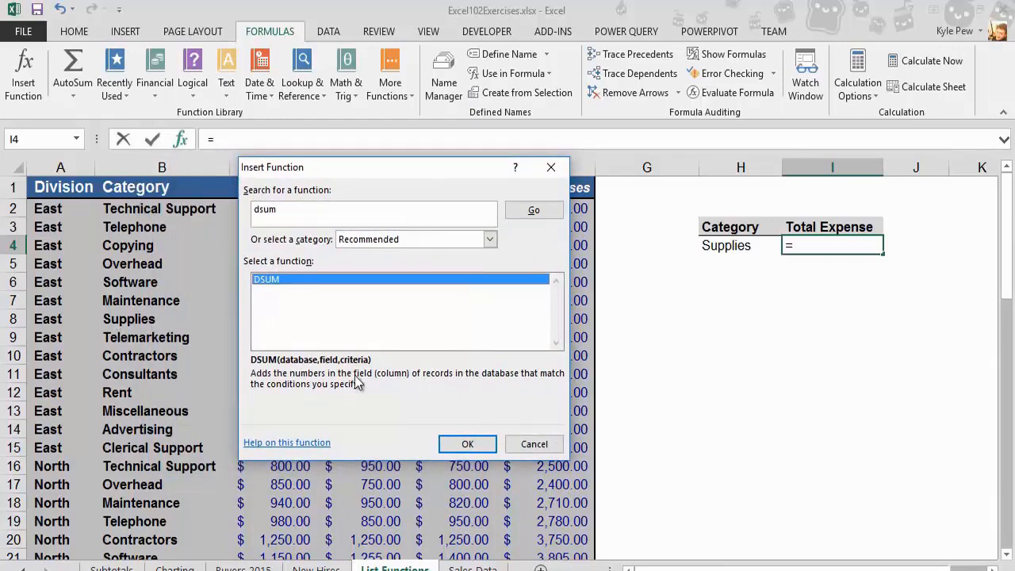
{"action": "left_click", "coordinate": [462, 444]}
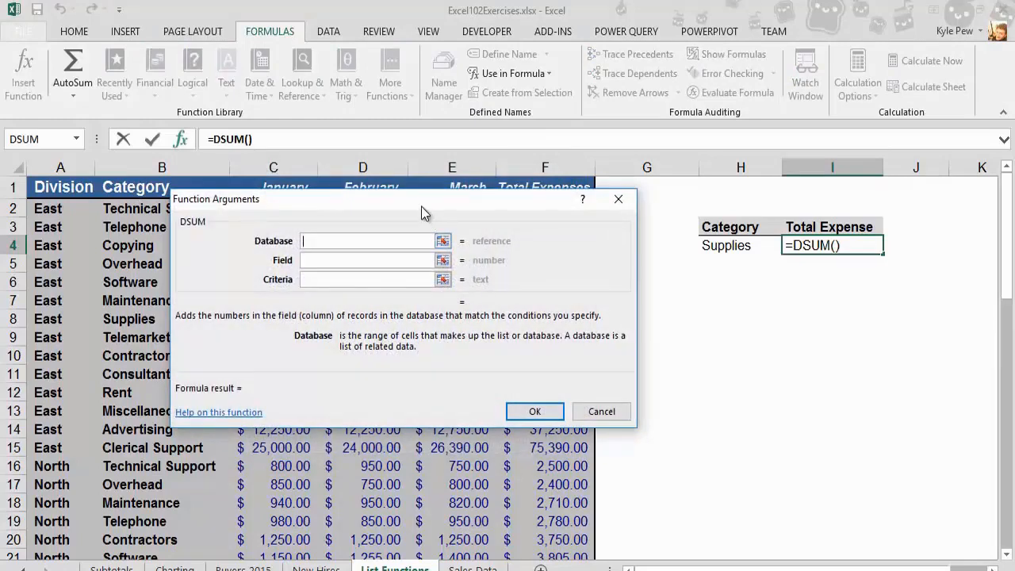
Set the DSUM Database argument to the whole expense list including headers, A1:F59
{"action": "left_click_drag", "start_coordinate": [421, 206], "coordinate": [500, 268]}
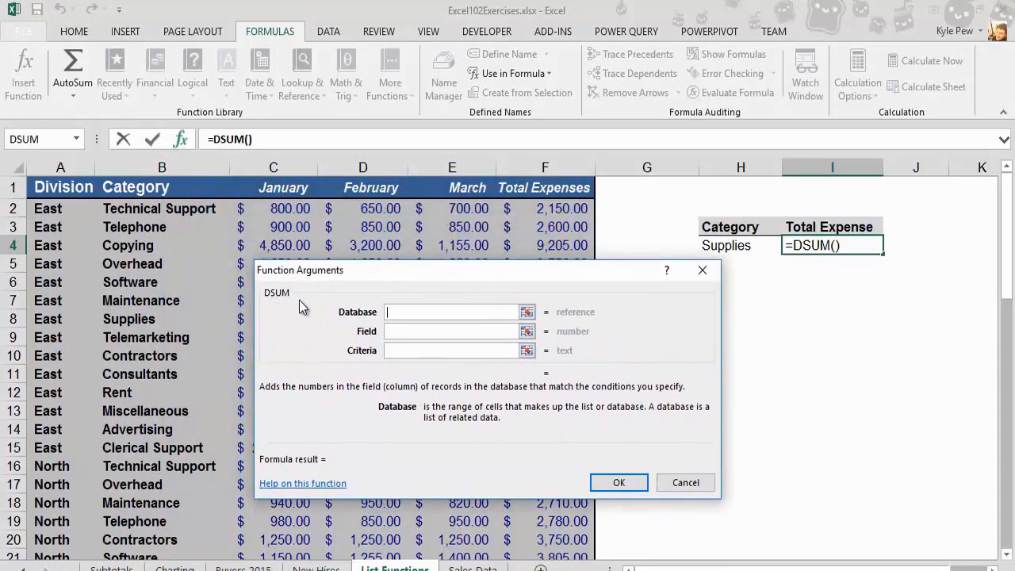
{"action": "left_click", "coordinate": [409, 311]}
{"action": "left_click", "coordinate": [53, 188]}
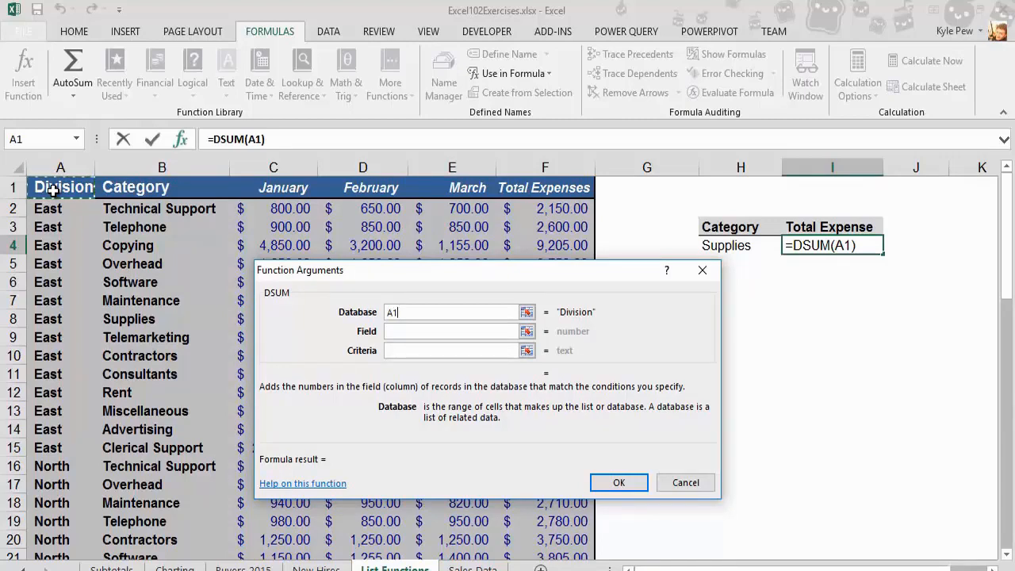
{"action": "key", "text": "ctrl+shift+Down"}
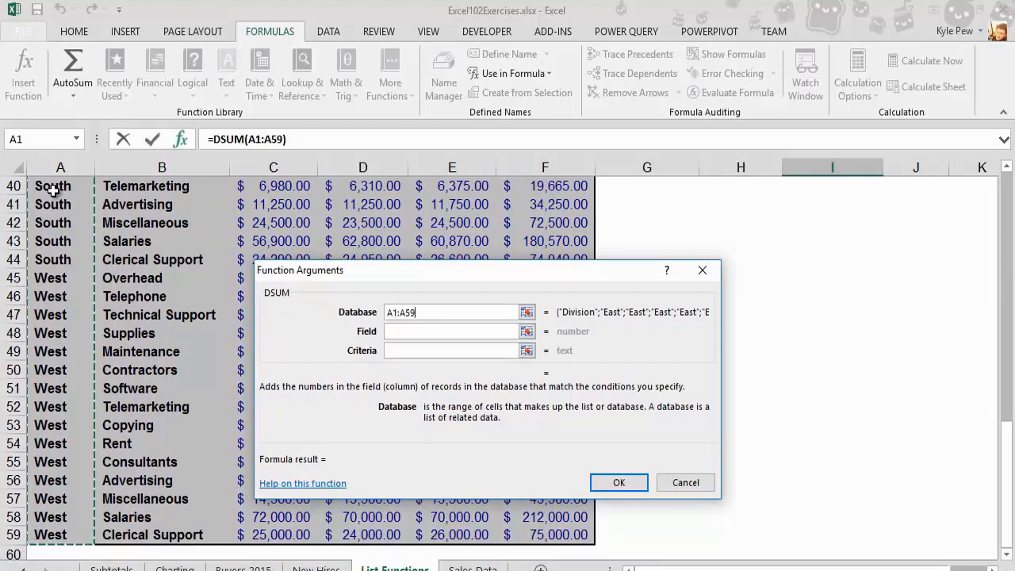
{"action": "key", "text": "ctrl+shift+Right"}
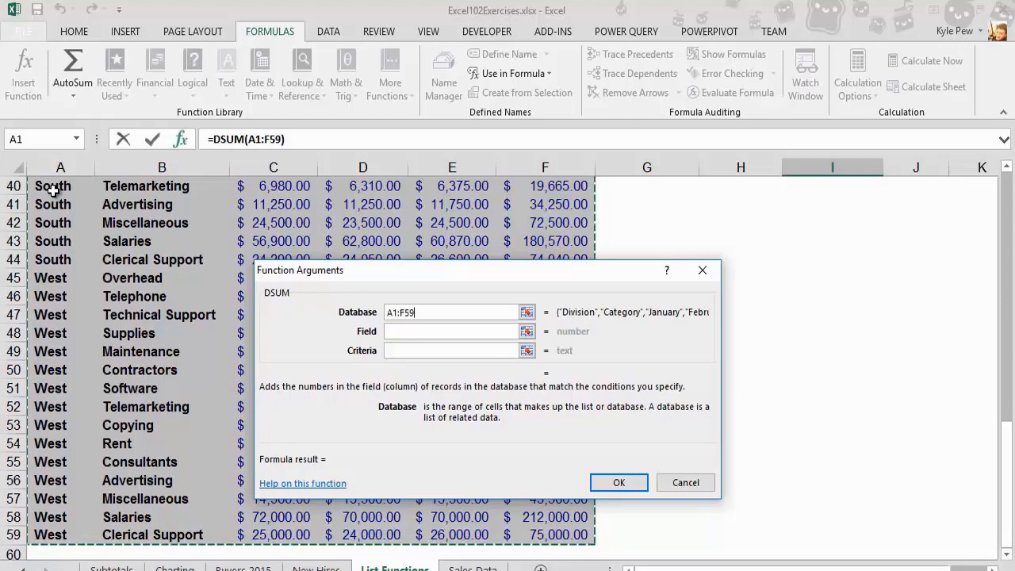
Set the DSUM Field argument to the Total Expenses header cell, F1
{"action": "left_click", "coordinate": [397, 329]}
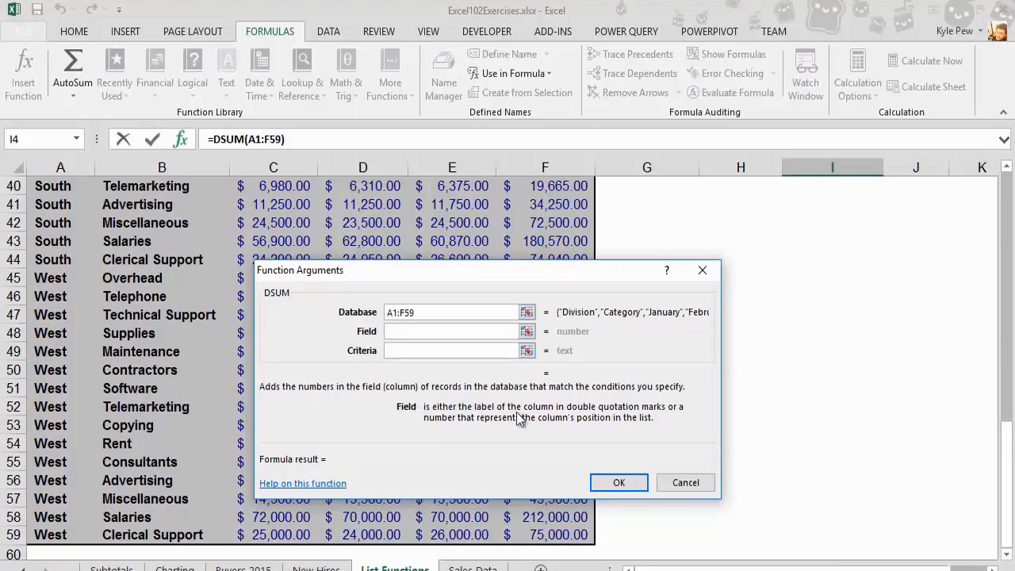
{"action": "left_click_drag", "start_coordinate": [1004, 462], "coordinate": [1009, 167]}
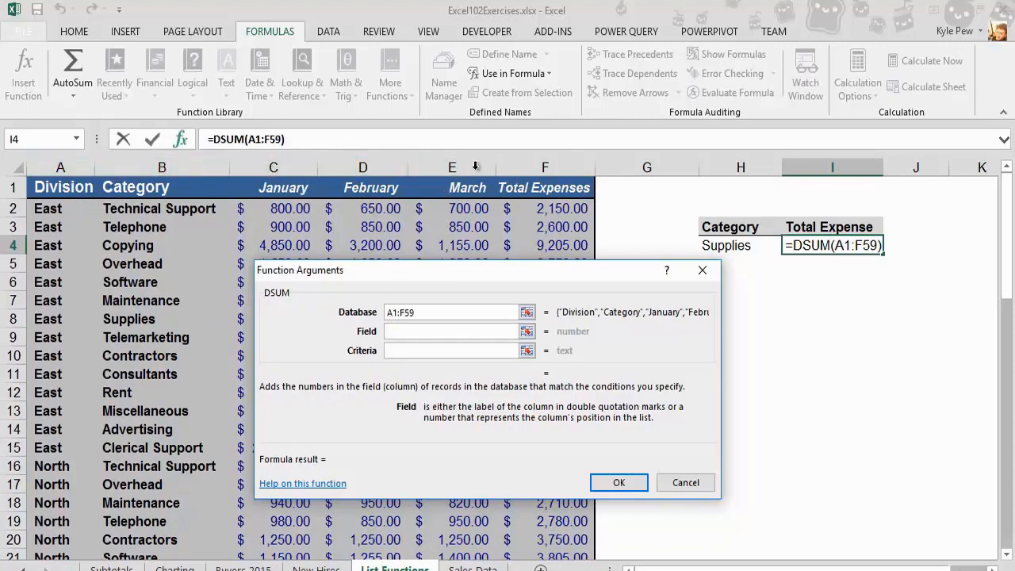
{"action": "left_click", "coordinate": [403, 333]}
{"action": "left_click", "coordinate": [540, 188]}
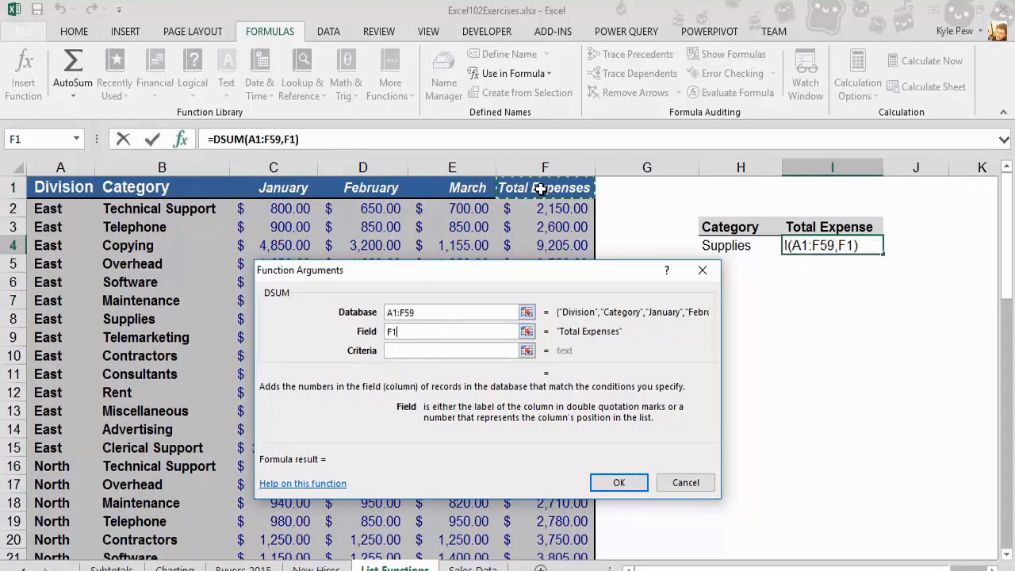
Set the DSUM Criteria argument to the range H3:H4 and complete the formula in I4
{"action": "left_click", "coordinate": [394, 352]}
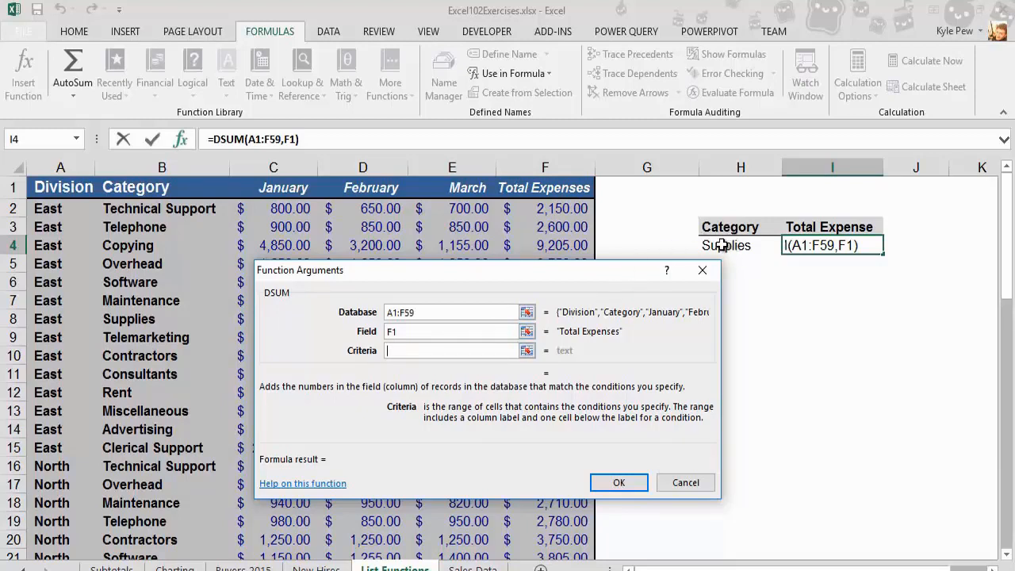
{"action": "left_click_drag", "start_coordinate": [618, 266], "coordinate": [589, 268]}
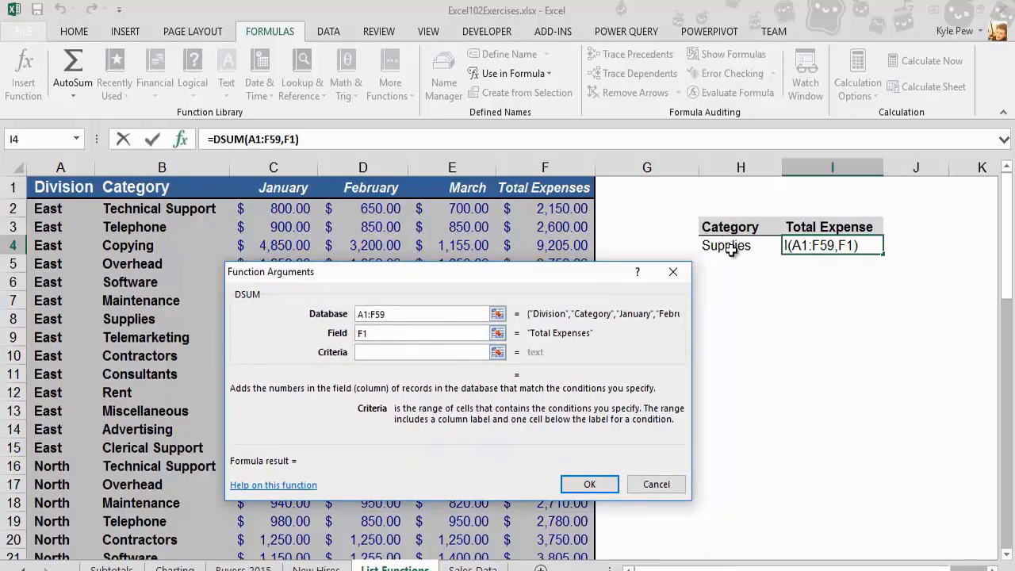
{"action": "left_click_drag", "start_coordinate": [728, 229], "coordinate": [727, 245]}
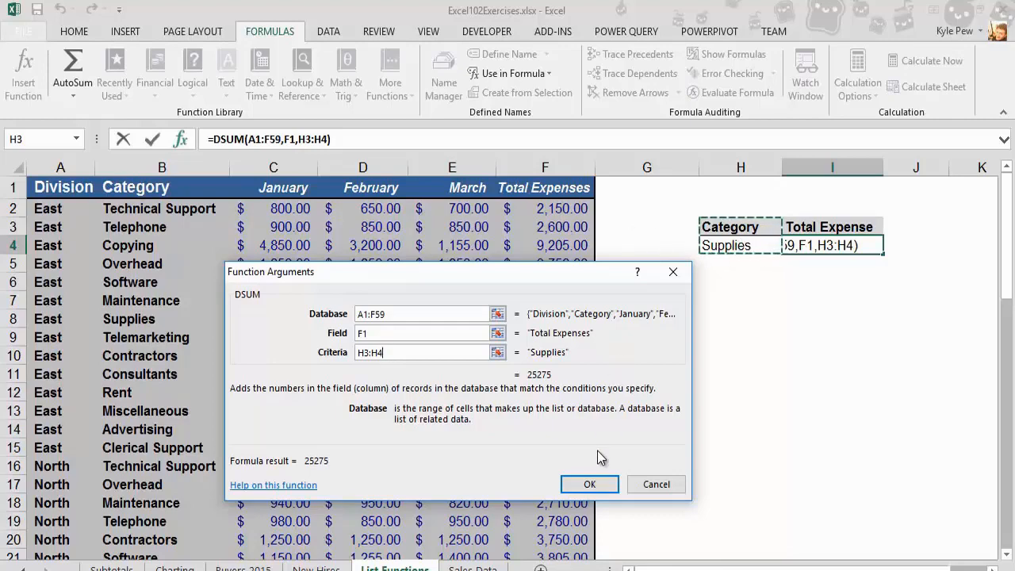
{"action": "left_click", "coordinate": [595, 485]}
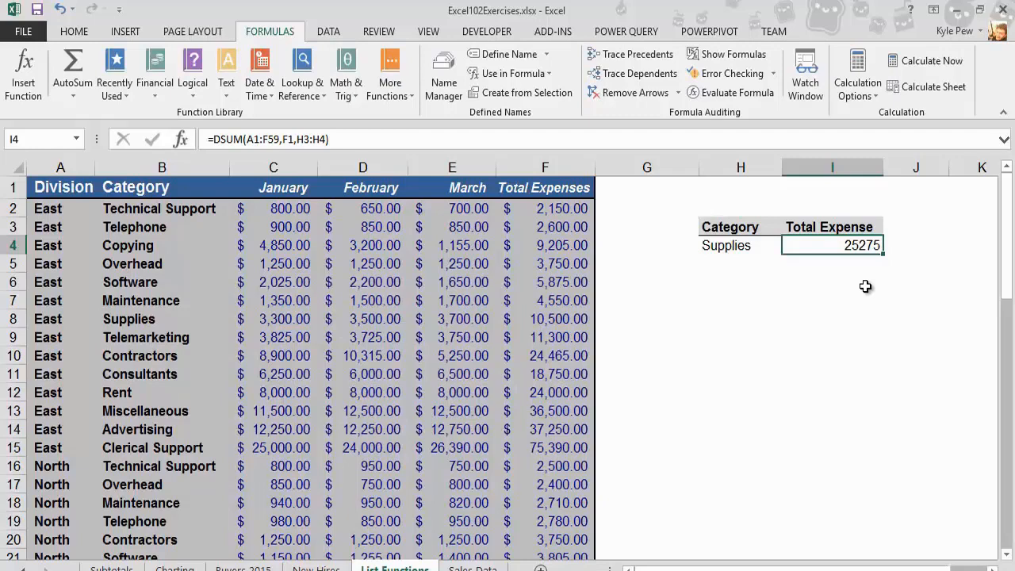
Change the category criterion in cell H4 to Software
{"action": "left_click", "coordinate": [718, 247]}
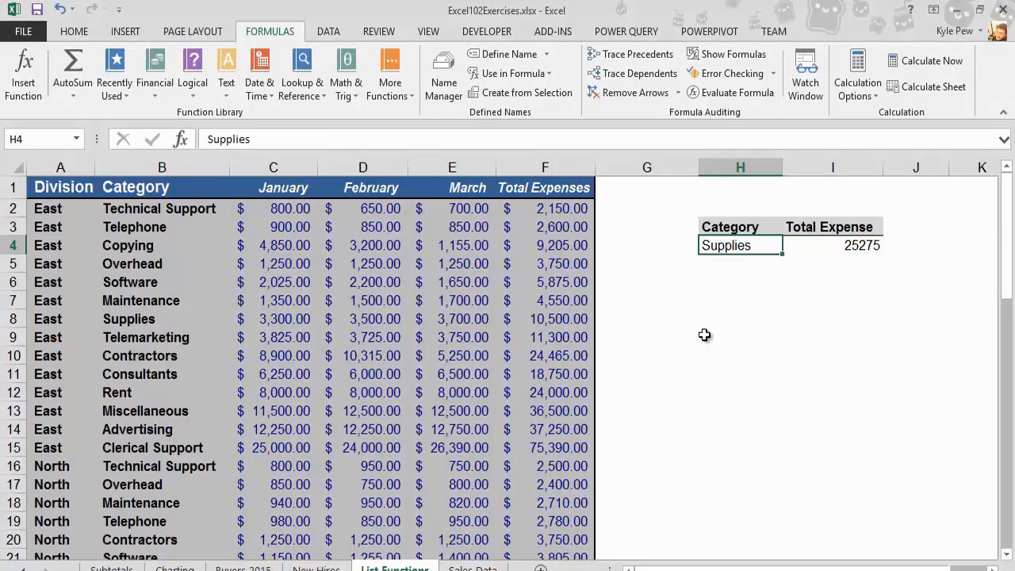
{"action": "type", "text": "Software"}
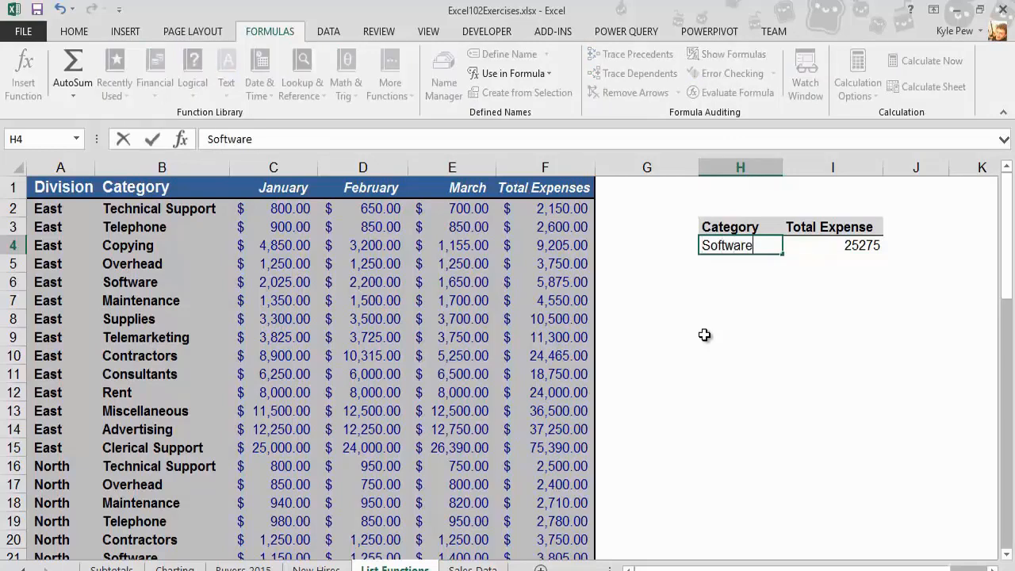
{"action": "key", "text": "Return"}
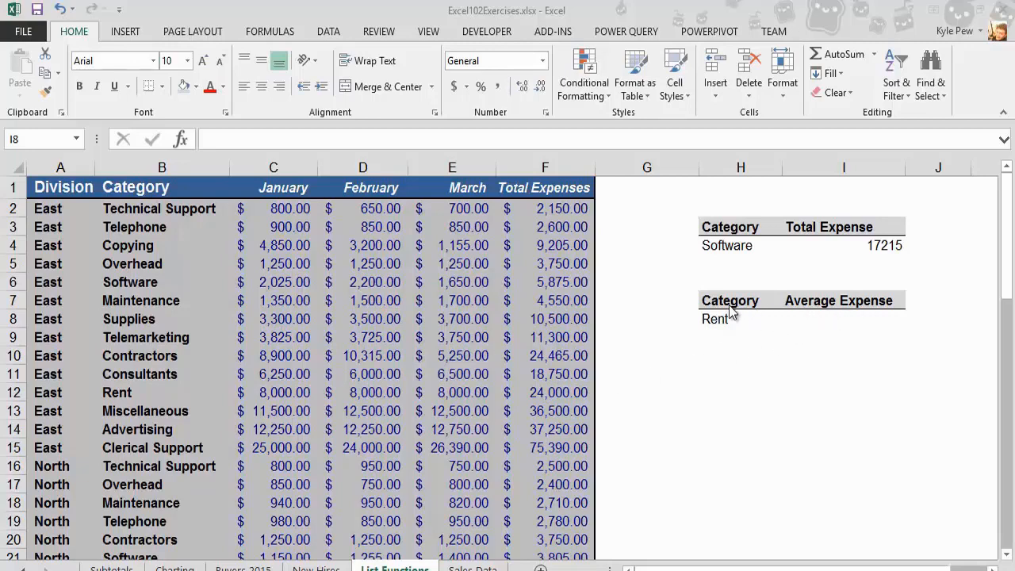
Search the function library for "daverage" and insert the DAVERAGE function in cell I8 under Average Expense
{"action": "left_click", "coordinate": [825, 319]}
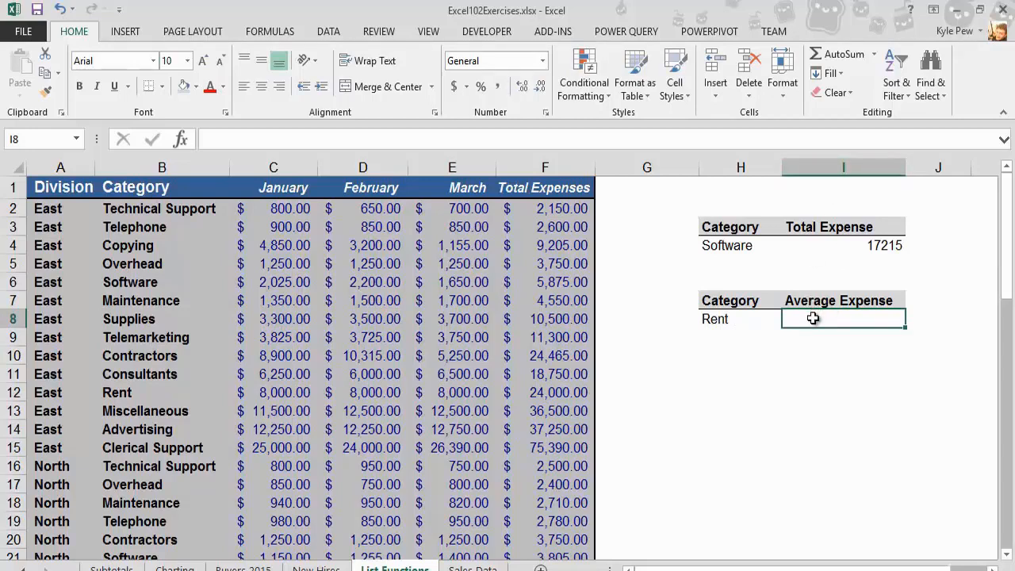
{"action": "left_click", "coordinate": [277, 38]}
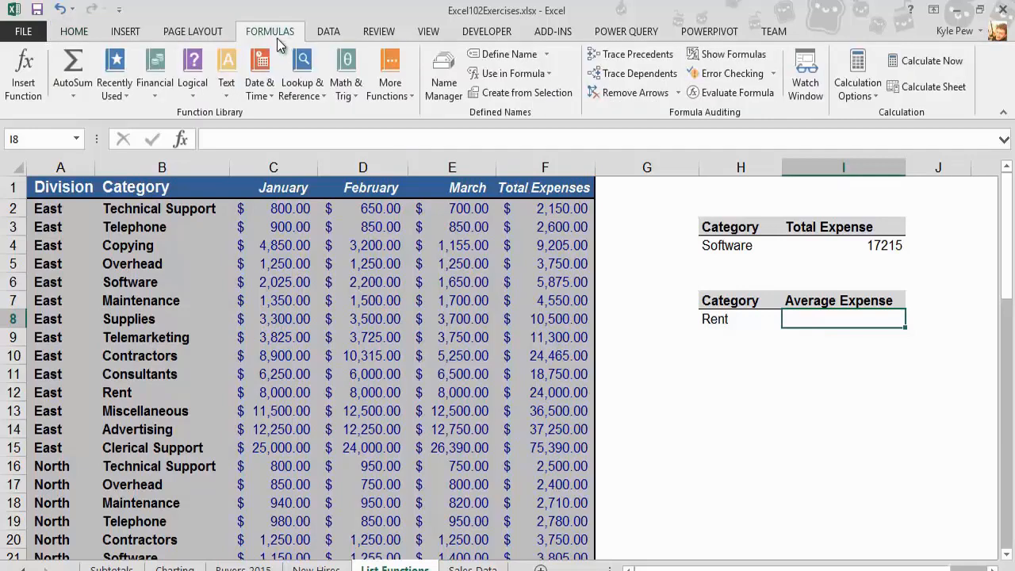
{"action": "left_click", "coordinate": [23, 83]}
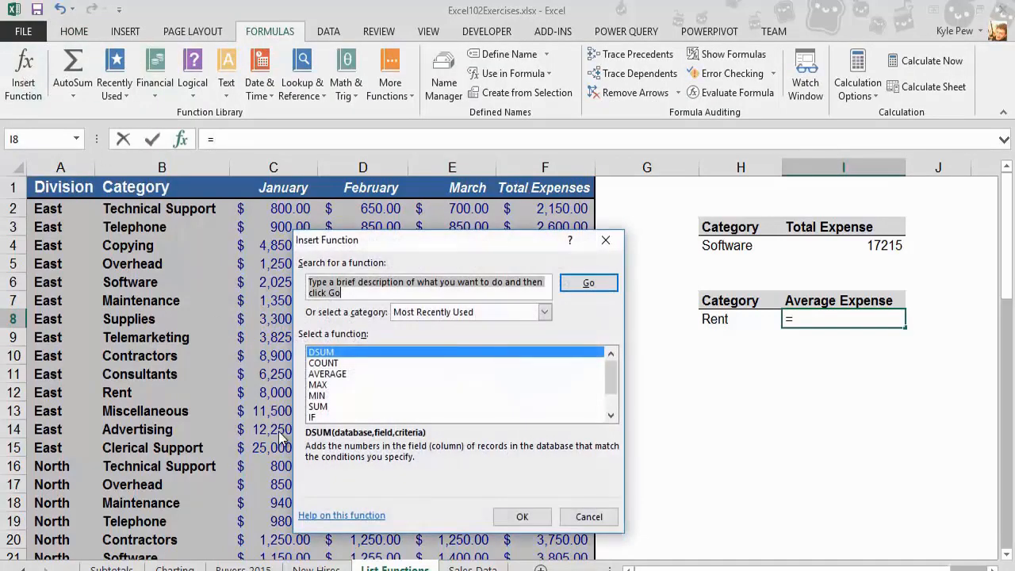
{"action": "type", "text": "dab"}
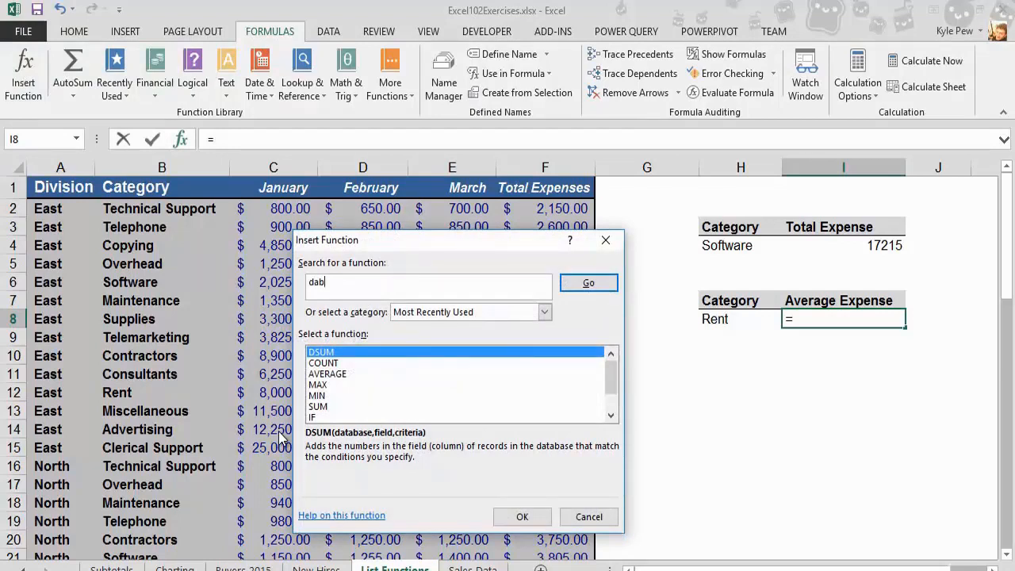
{"action": "key", "text": "BackSpace"}
{"action": "type", "text": "verage"}
{"action": "left_click", "coordinate": [588, 283]}
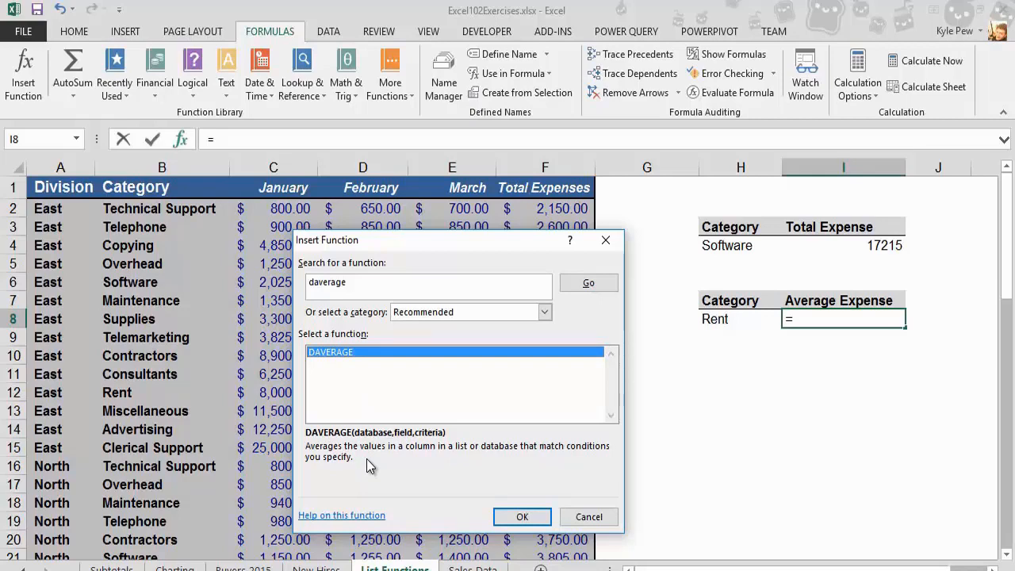
{"action": "left_click", "coordinate": [522, 517]}
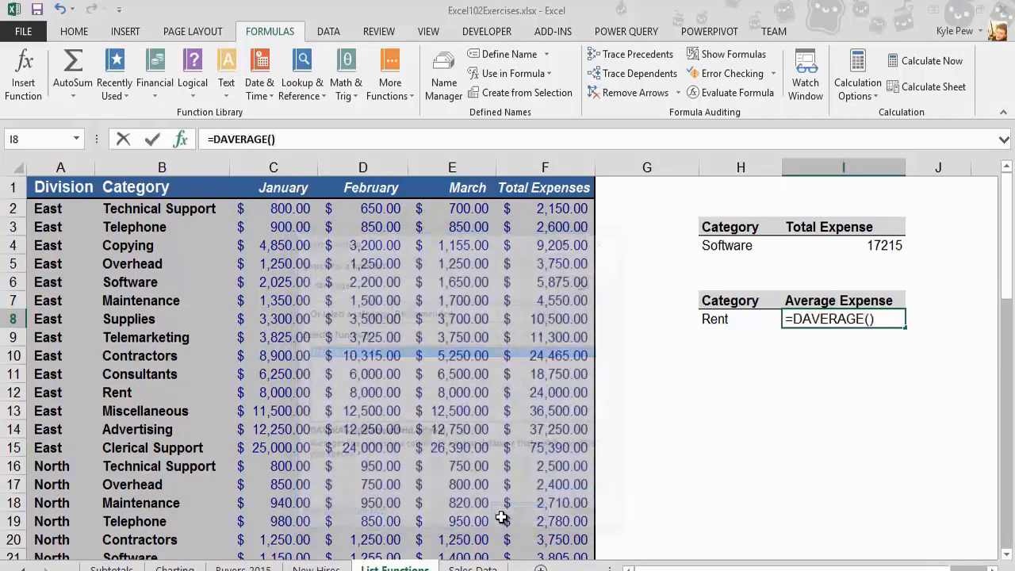
Set the DAVERAGE Database argument to the whole expense list including headers, A1:F59
{"action": "left_click_drag", "start_coordinate": [358, 286], "coordinate": [338, 240]}
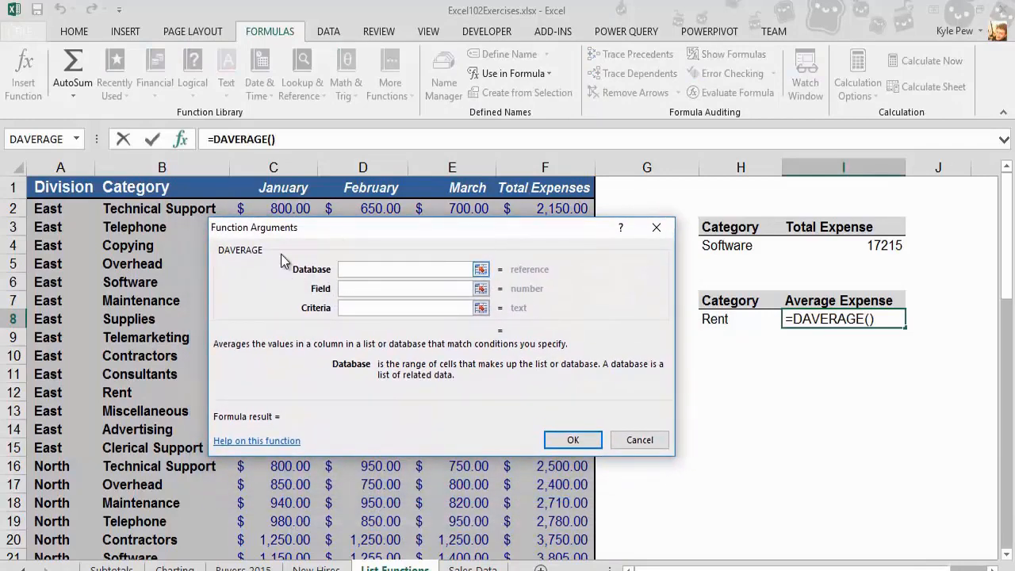
{"action": "left_click", "coordinate": [76, 188]}
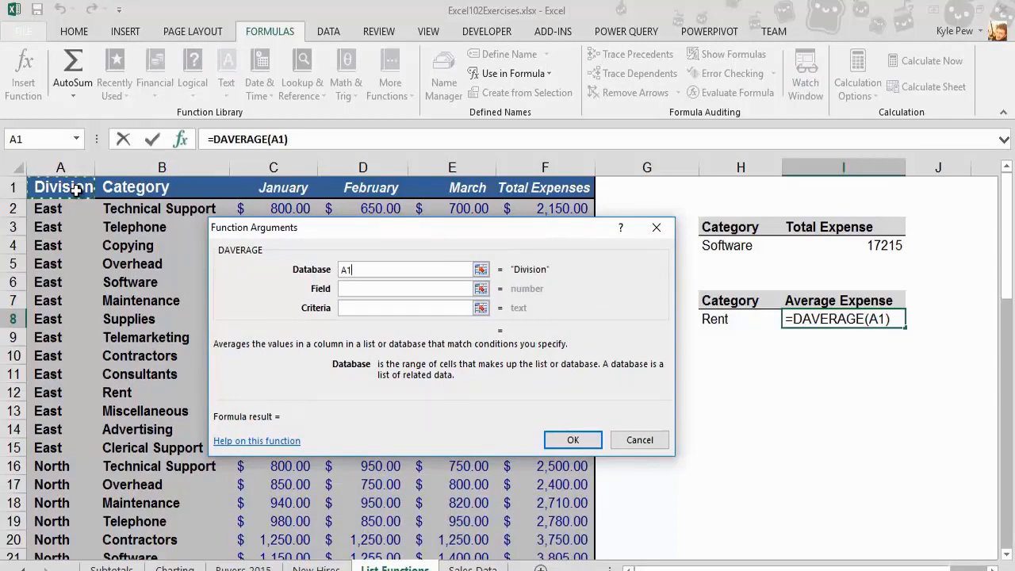
{"action": "key", "text": "ctrl+shift+Down"}
{"action": "key", "text": "ctrl+shift+Right"}
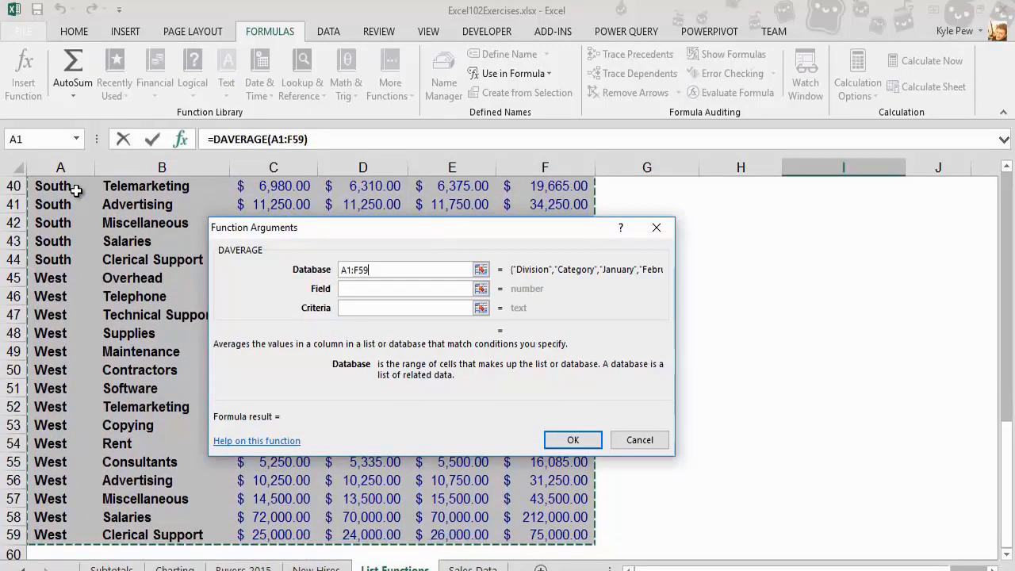
Set the DAVERAGE Field argument to the Total Expenses header cell, F1
{"action": "left_click", "coordinate": [348, 288]}
{"action": "scroll", "coordinate": [716, 315], "scroll_direction": "up", "scroll_amount": 13}
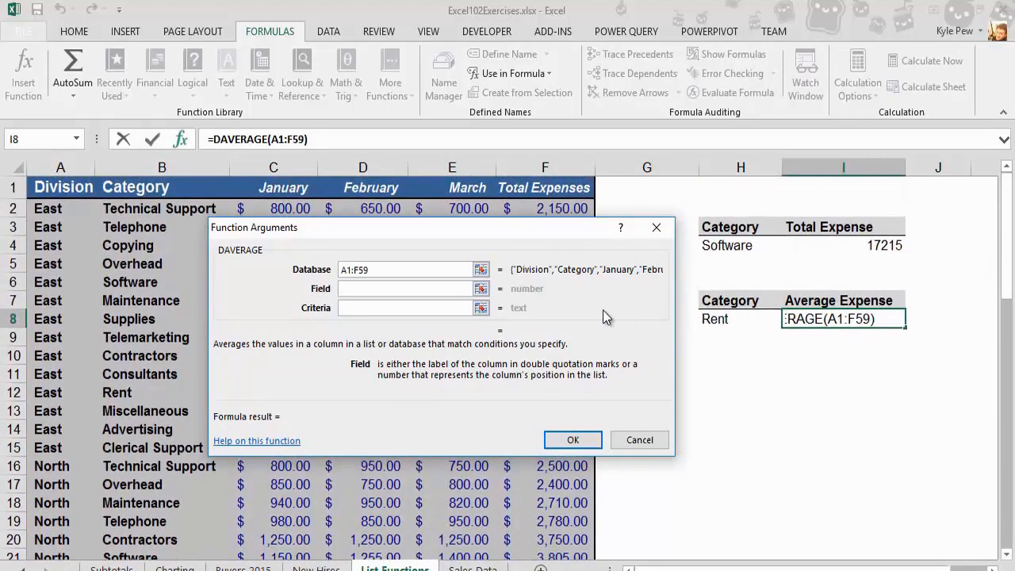
{"action": "left_click", "coordinate": [531, 187]}
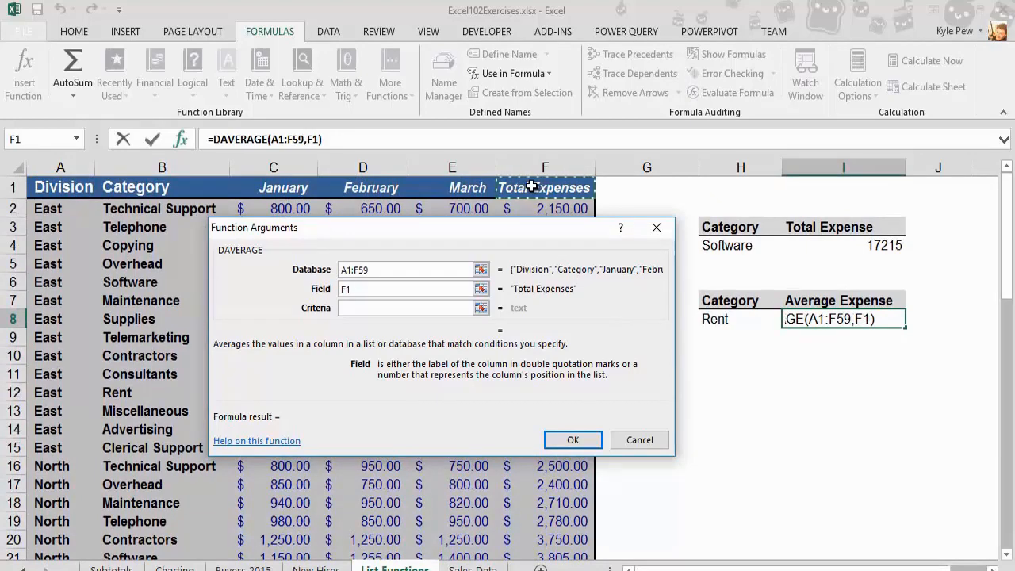
Set the DAVERAGE Criteria argument to the range H7:H8 and complete the formula in I8
{"action": "left_click", "coordinate": [371, 307]}
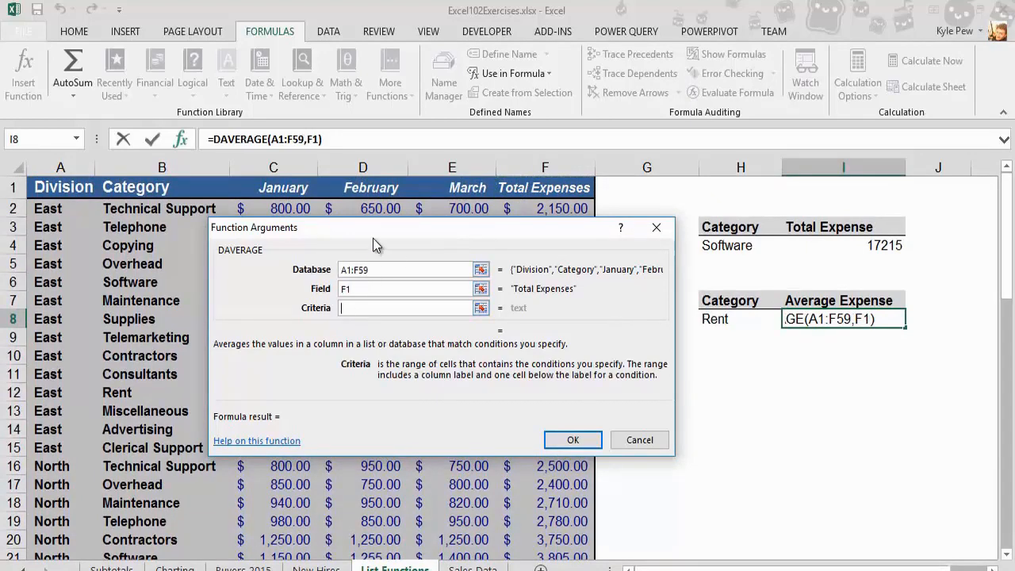
{"action": "left_click_drag", "start_coordinate": [376, 245], "coordinate": [237, 292]}
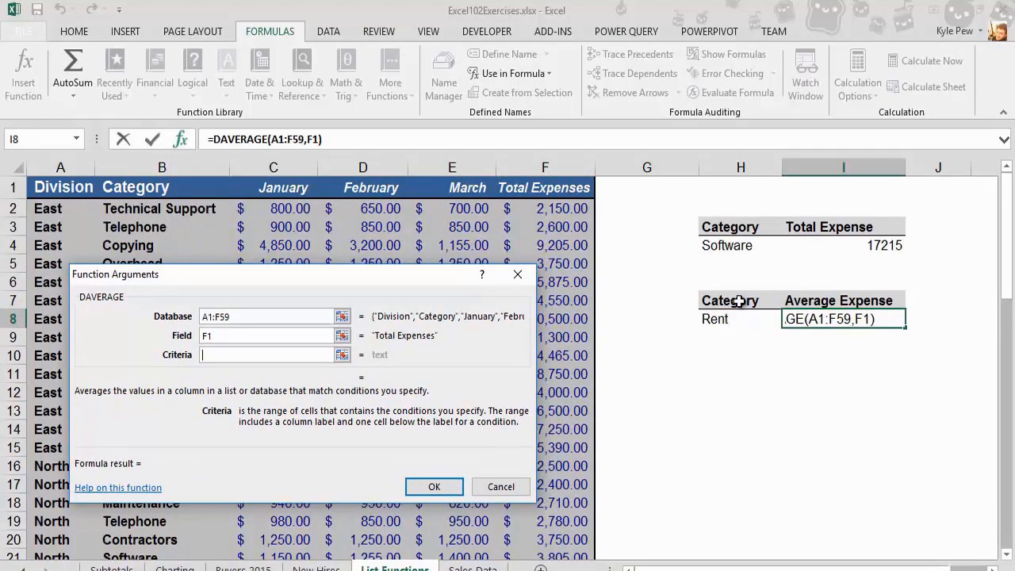
{"action": "left_click_drag", "start_coordinate": [738, 301], "coordinate": [731, 319]}
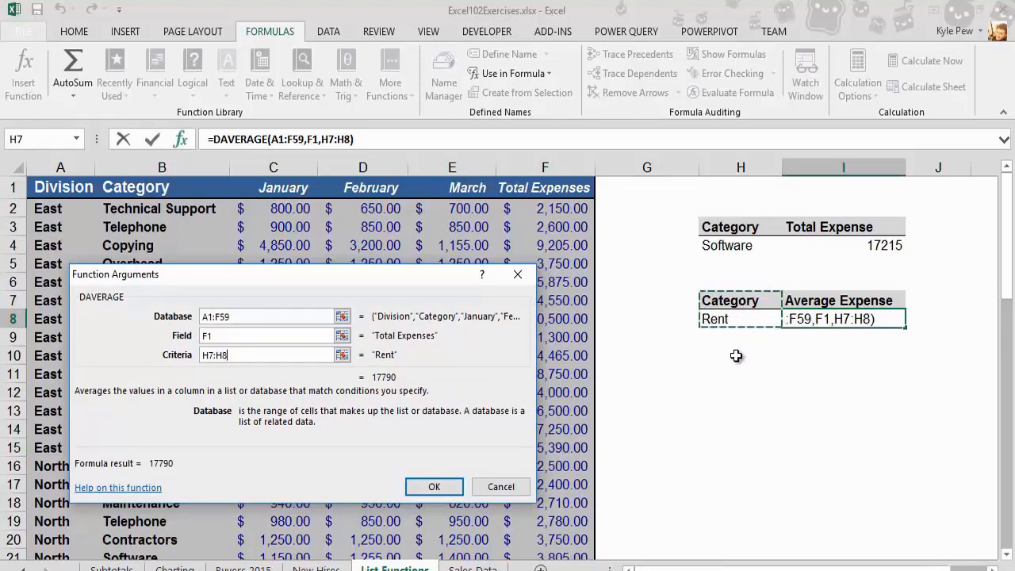
{"action": "left_click", "coordinate": [442, 487]}
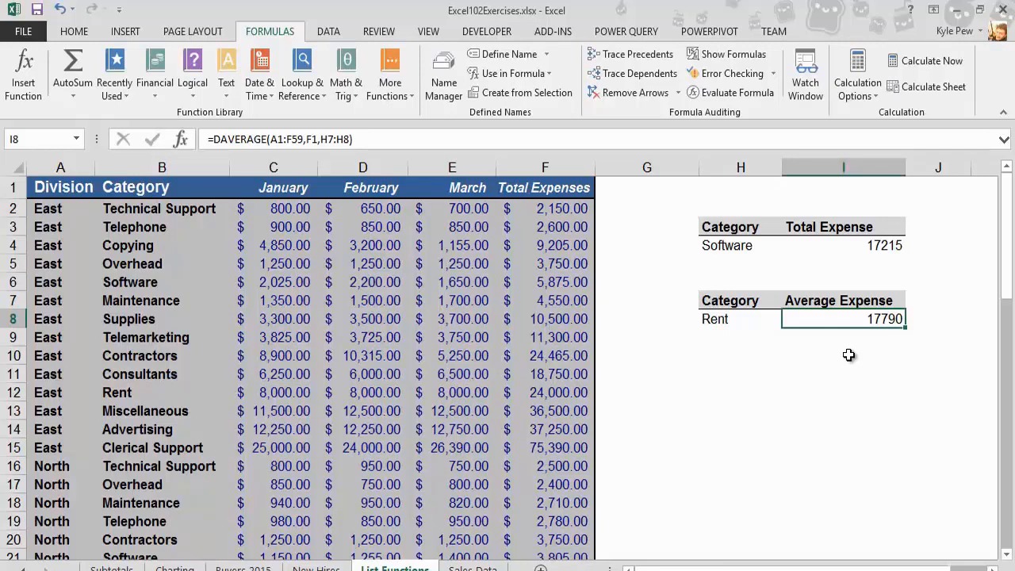
Change the average table's category criterion in cell H8 to Copying
{"action": "left_click", "coordinate": [718, 320]}
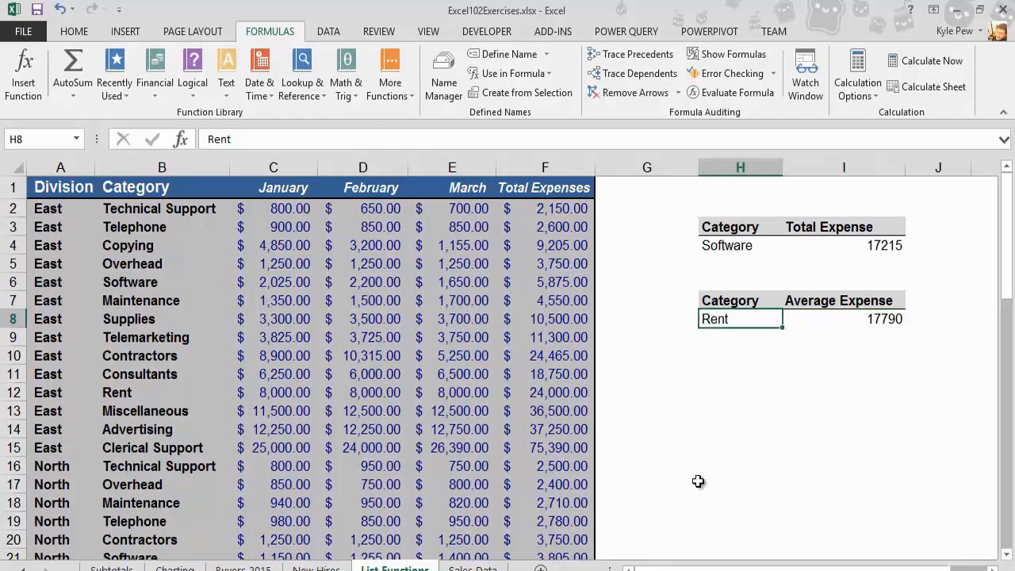
{"action": "type", "text": "Copying"}
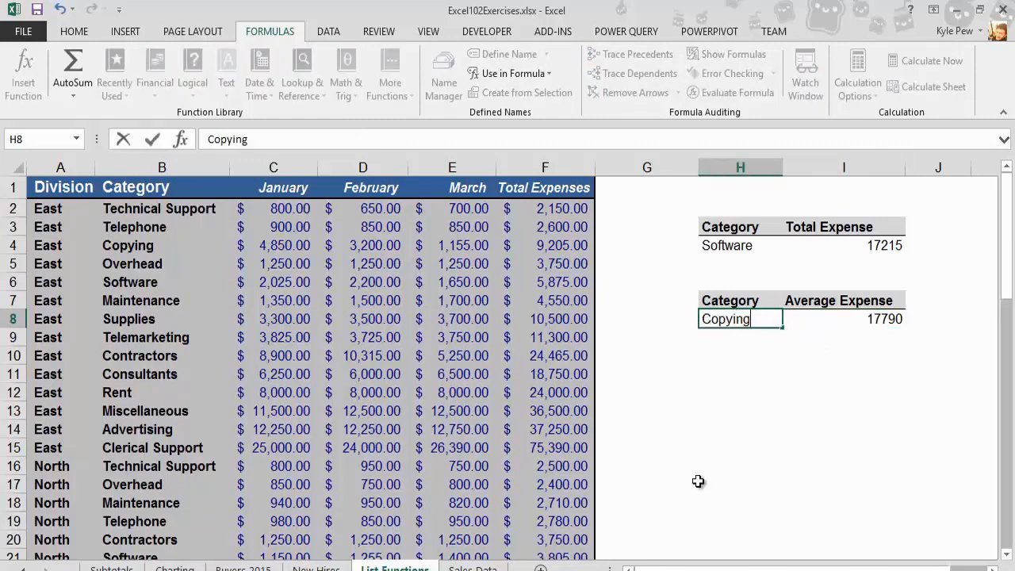
{"action": "key", "text": "Return"}
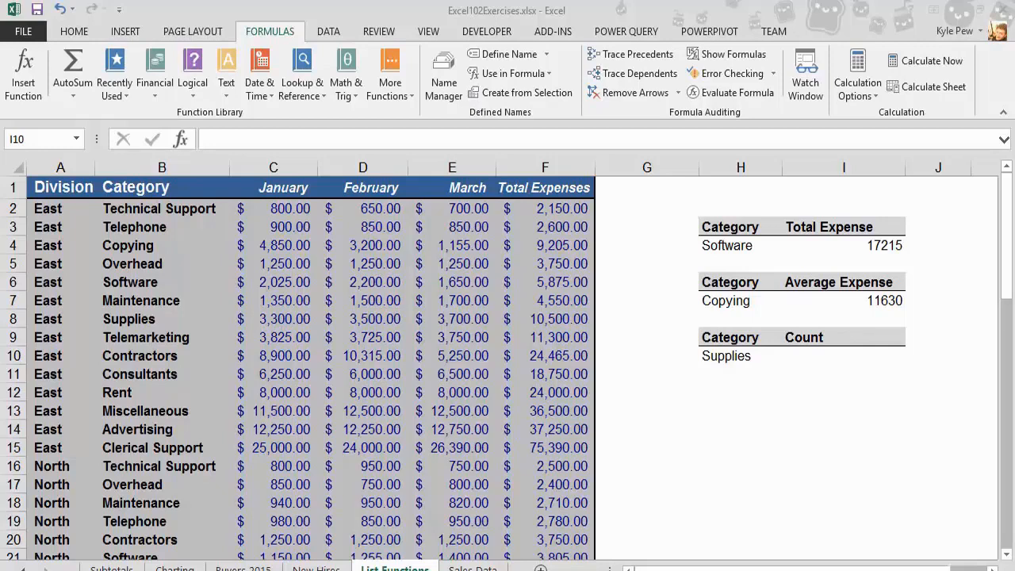
Search the function library for "dcount" and insert the DCOUNT function in cell I10 under Count
{"action": "left_click", "coordinate": [812, 357]}
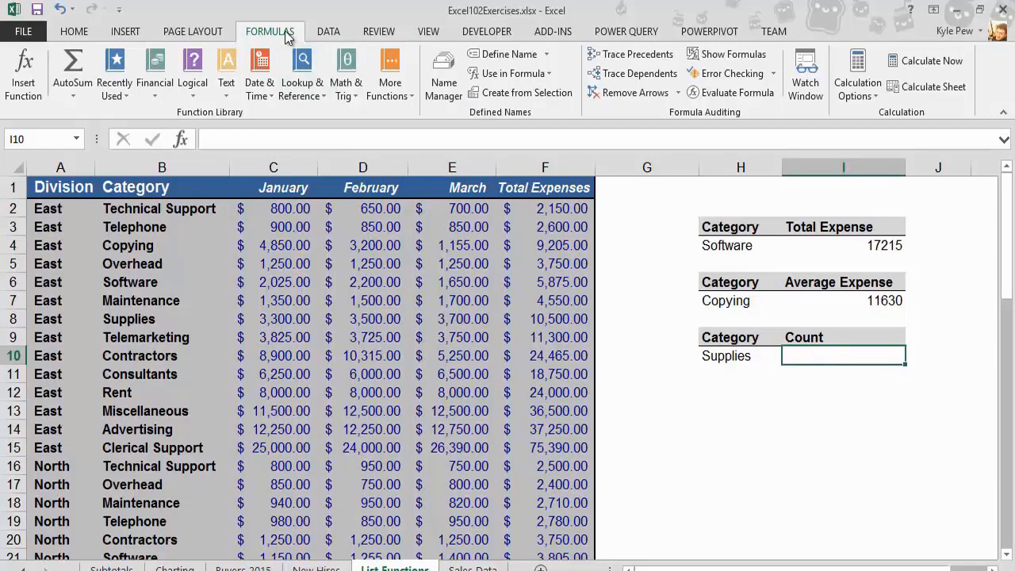
{"action": "left_click", "coordinate": [24, 70]}
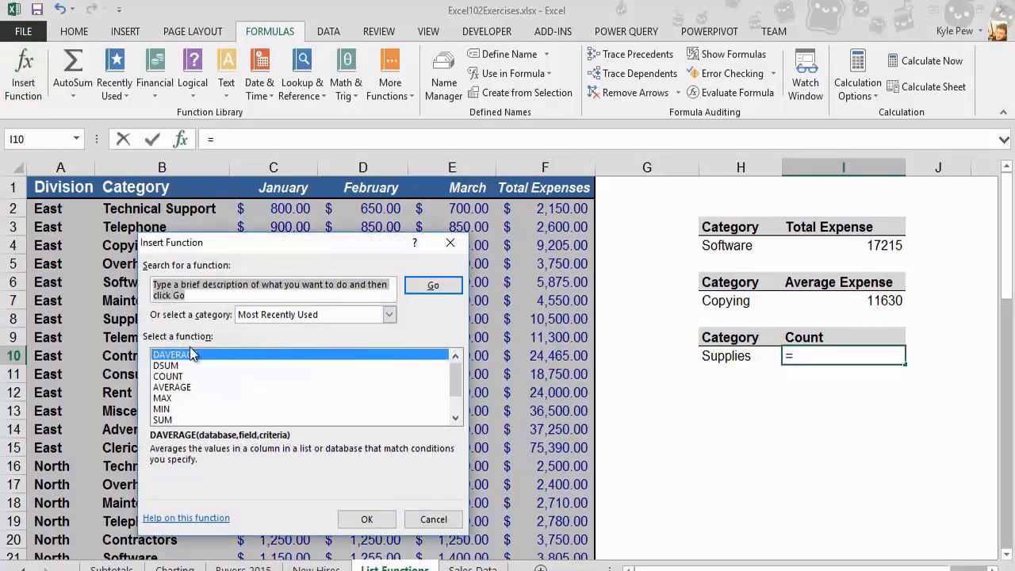
{"action": "type", "text": "dcount"}
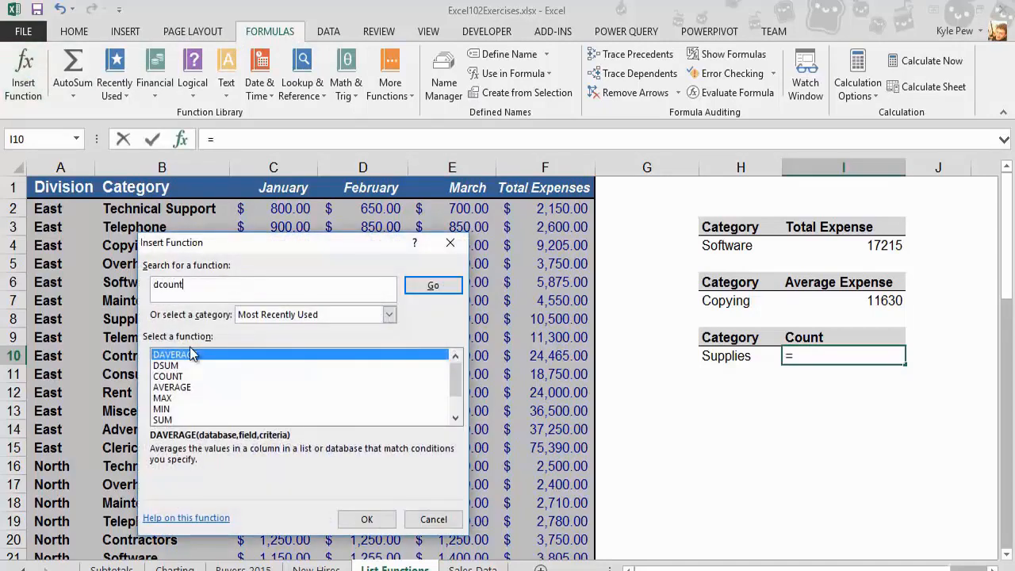
{"action": "left_click", "coordinate": [433, 287]}
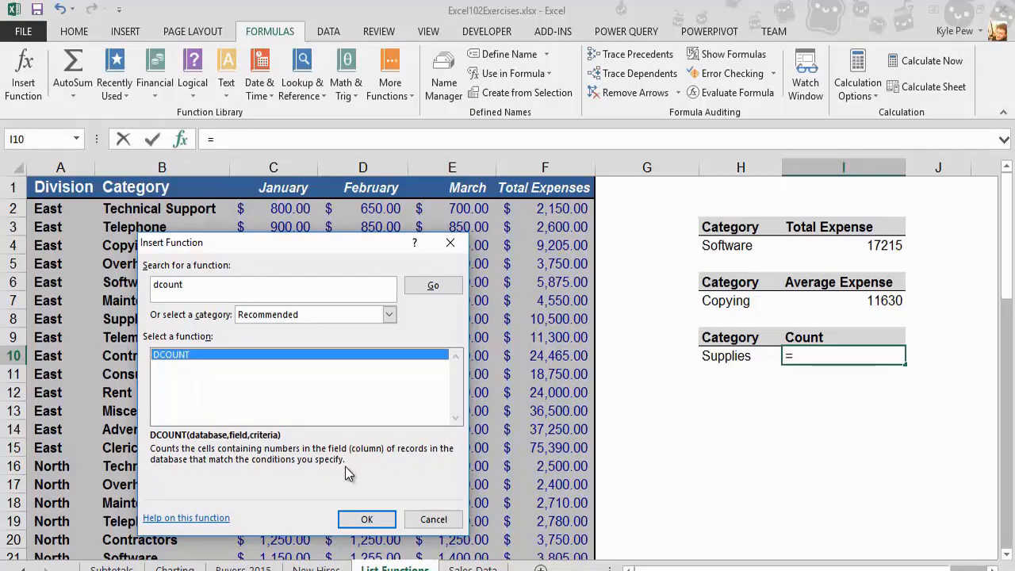
{"action": "left_click", "coordinate": [364, 519]}
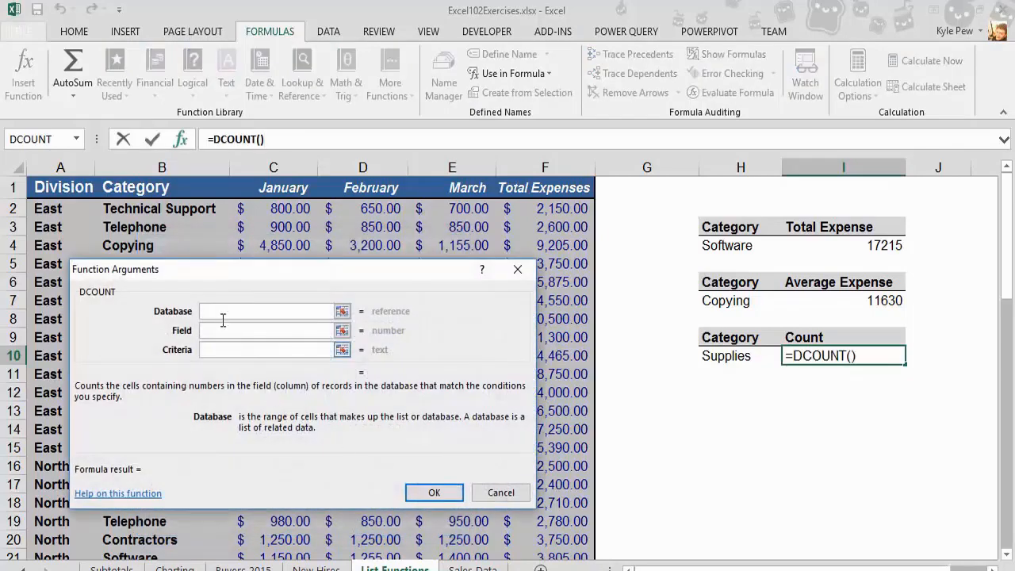
Set the DCOUNT Database argument to the whole expense list including headers, A1:F59
{"action": "left_click_drag", "start_coordinate": [223, 274], "coordinate": [369, 252]}
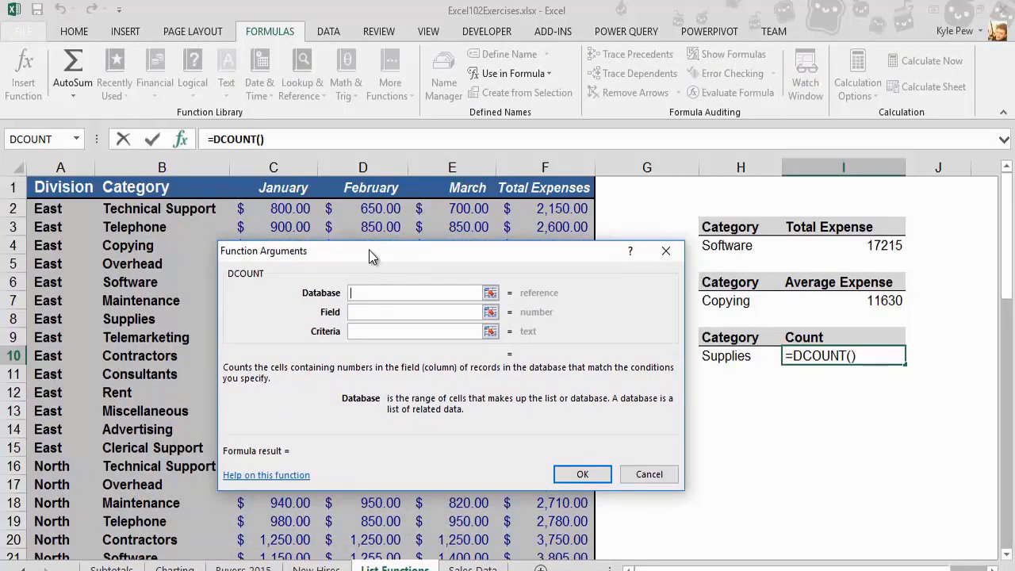
{"action": "left_click", "coordinate": [47, 190]}
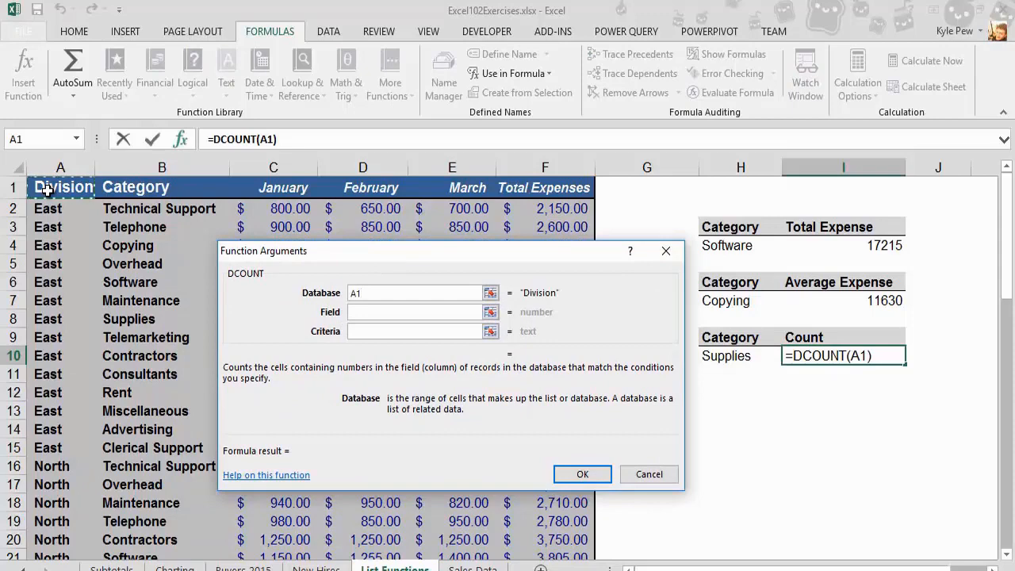
{"action": "key", "text": "ctrl+shift+Down"}
{"action": "key", "text": "ctrl+shift+Right"}
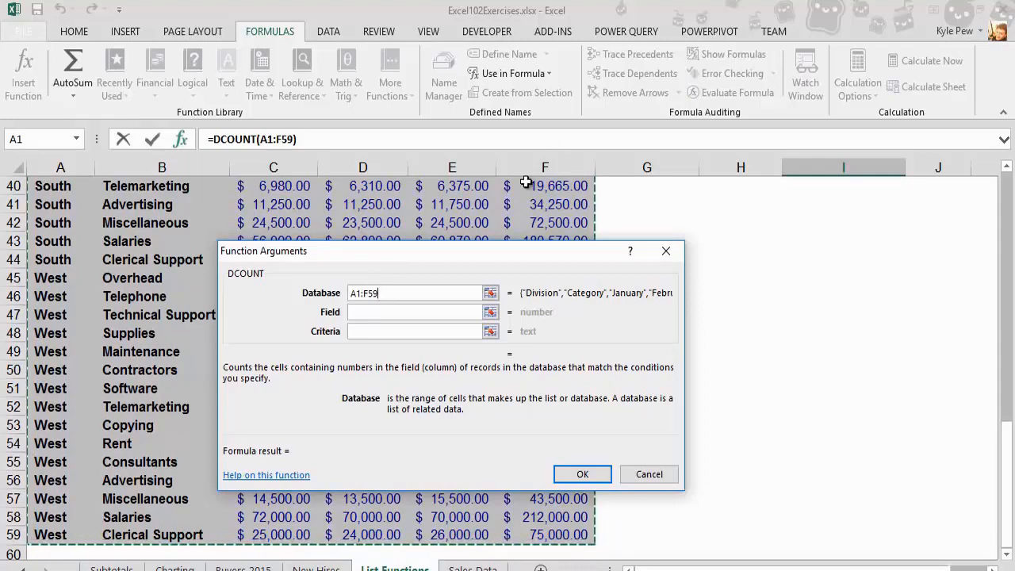
Set the DCOUNT Field argument to the Total Expenses header cell, F1
{"action": "left_click", "coordinate": [373, 310]}
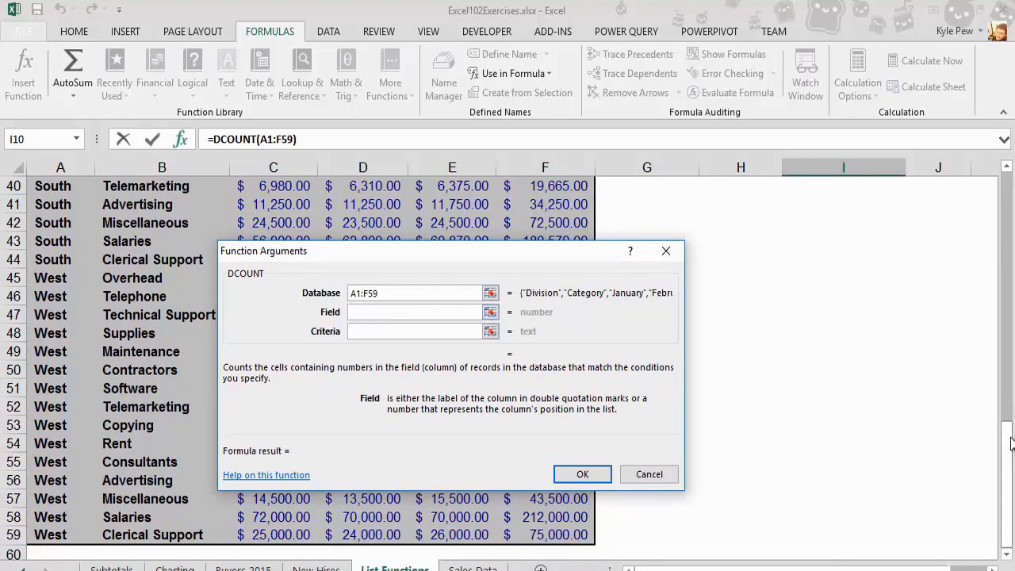
{"action": "left_click_drag", "start_coordinate": [1007, 508], "coordinate": [1007, 253]}
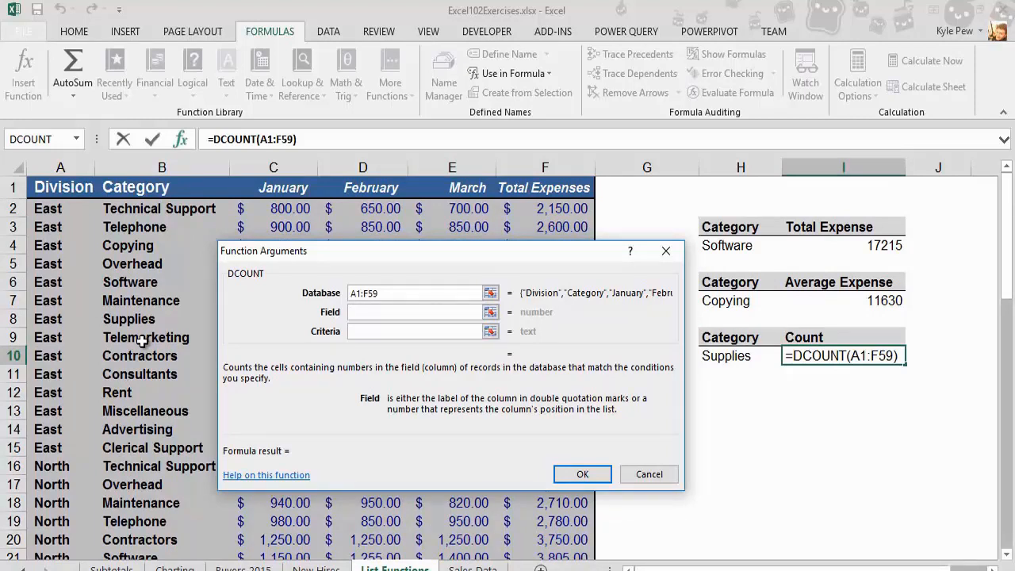
{"action": "left_click", "coordinate": [530, 189]}
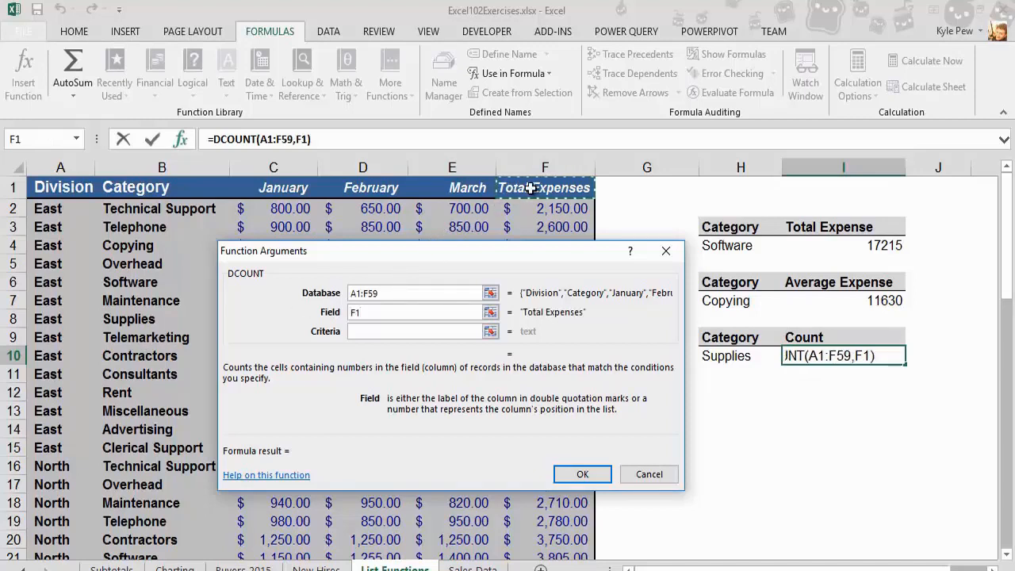
Set the DCOUNT Criteria argument to the range H9:H10 and complete the formula in I10
{"action": "left_click", "coordinate": [388, 332]}
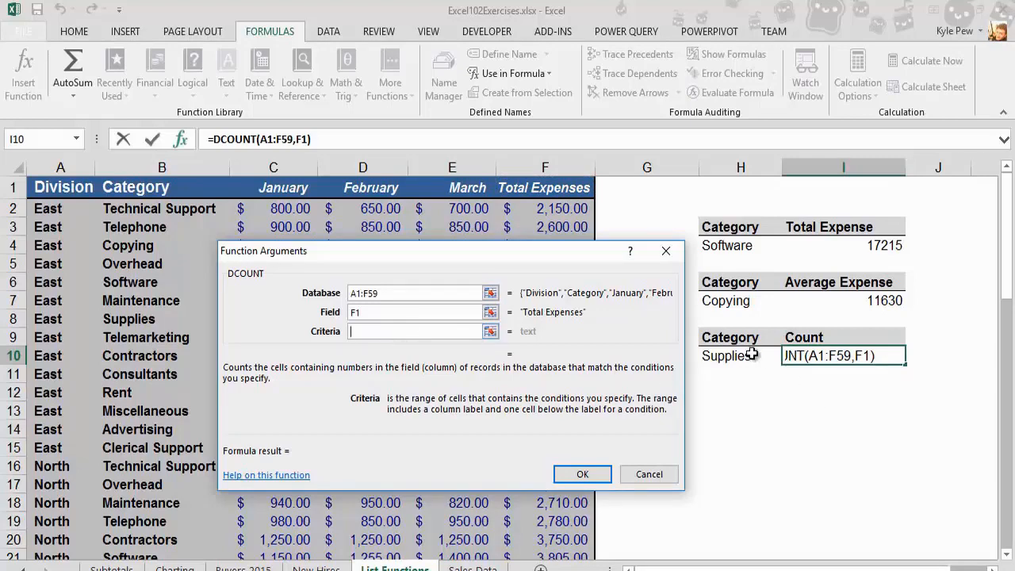
{"action": "left_click_drag", "start_coordinate": [737, 337], "coordinate": [738, 356]}
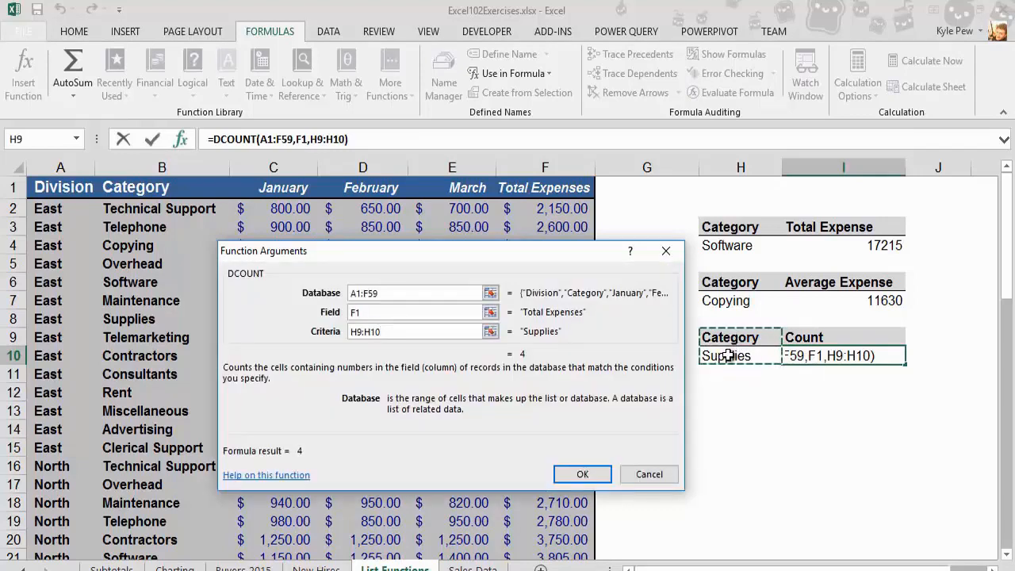
{"action": "left_click", "coordinate": [583, 474]}
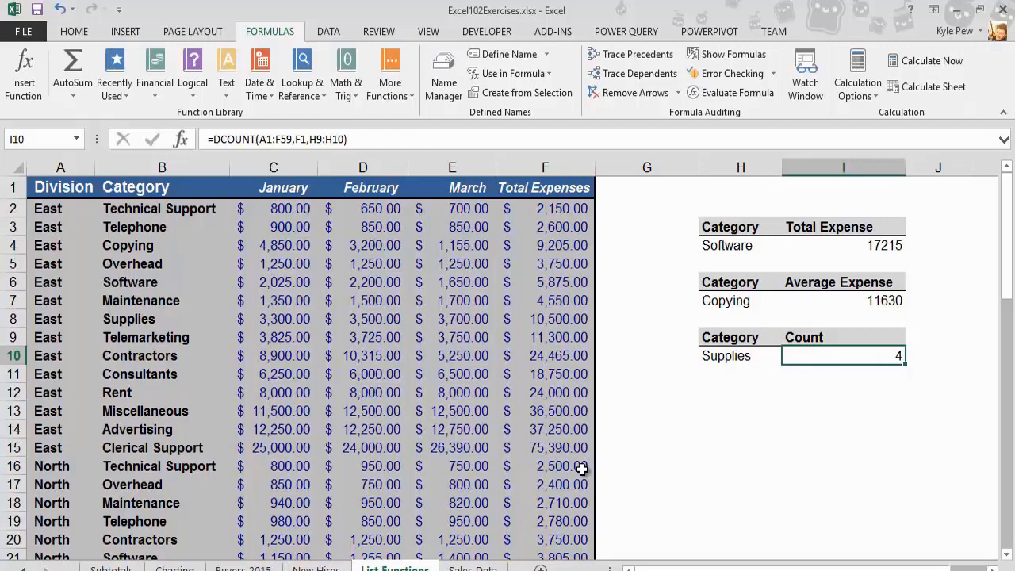
Change the Count table's category criterion in H10 to Advertising
{"action": "left_click", "coordinate": [736, 357]}
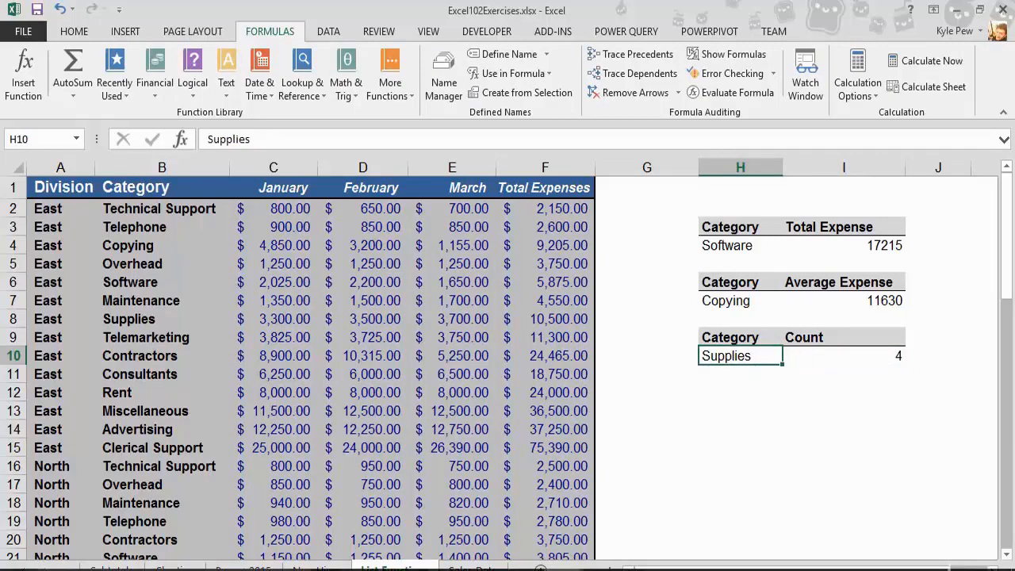
{"action": "type", "text": "A"}
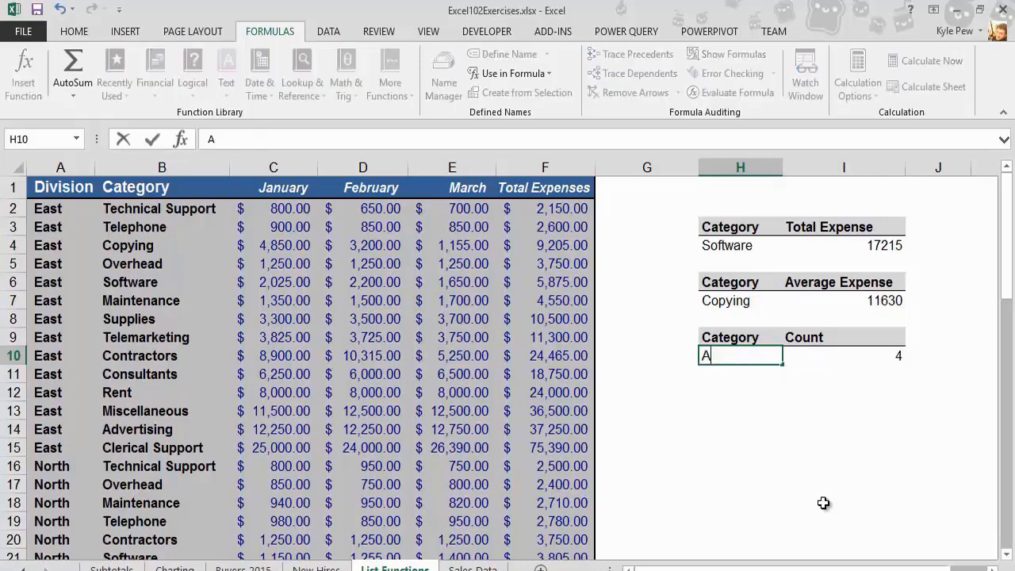
{"action": "type", "text": "dvertising"}
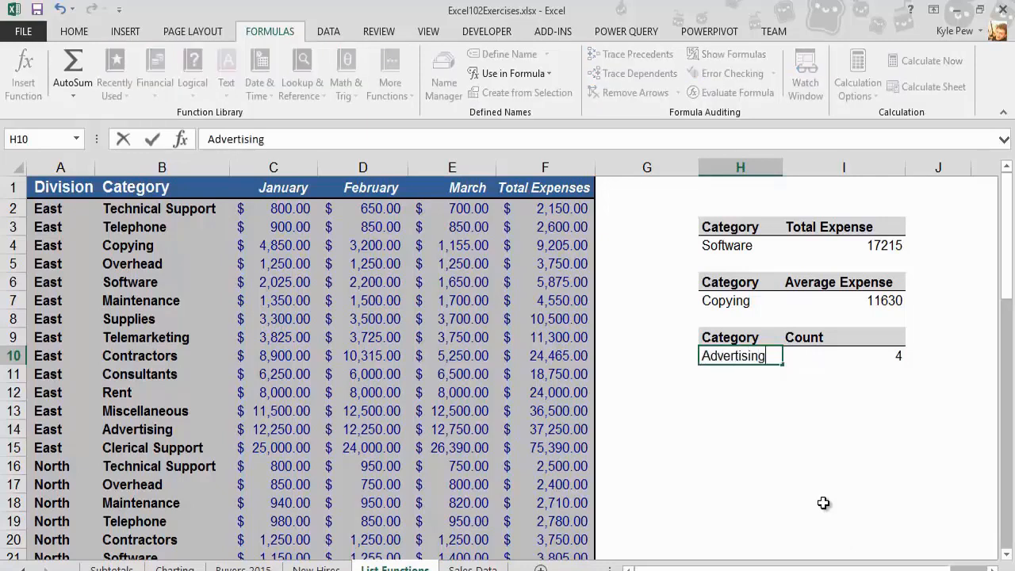
{"action": "key", "text": "ctrl+Return"}
{"action": "key", "text": "Return"}
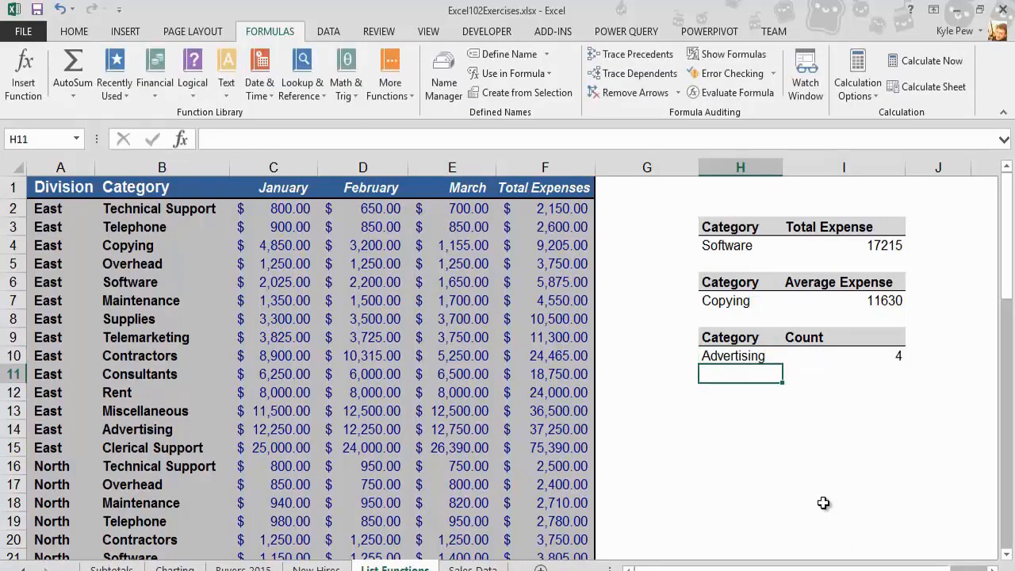
Change the Count table's category criterion in H10 to rent
{"action": "left_click", "coordinate": [745, 358]}
{"action": "type", "text": "re"}
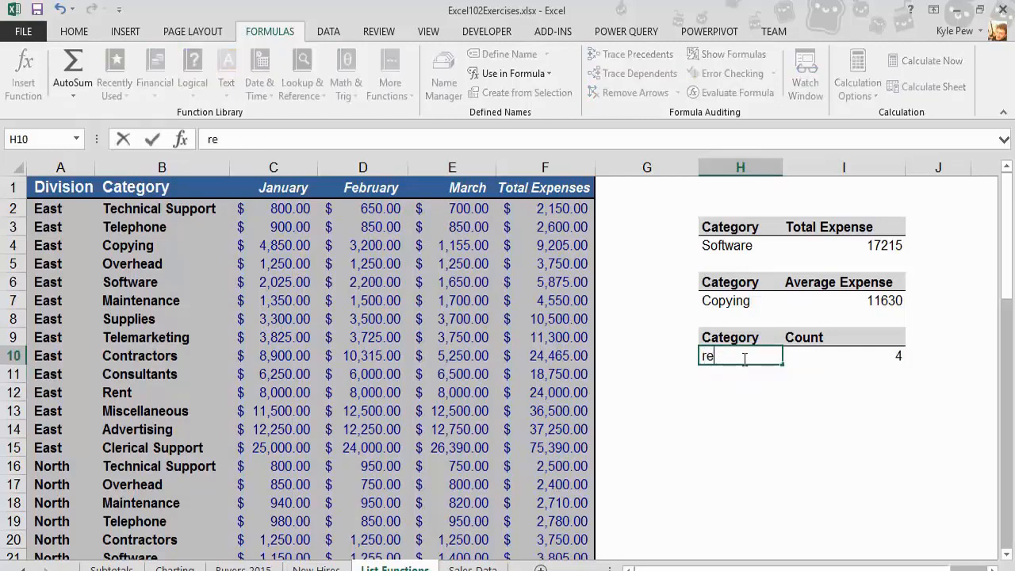
{"action": "type", "text": "nt"}
{"action": "key", "text": "Return"}
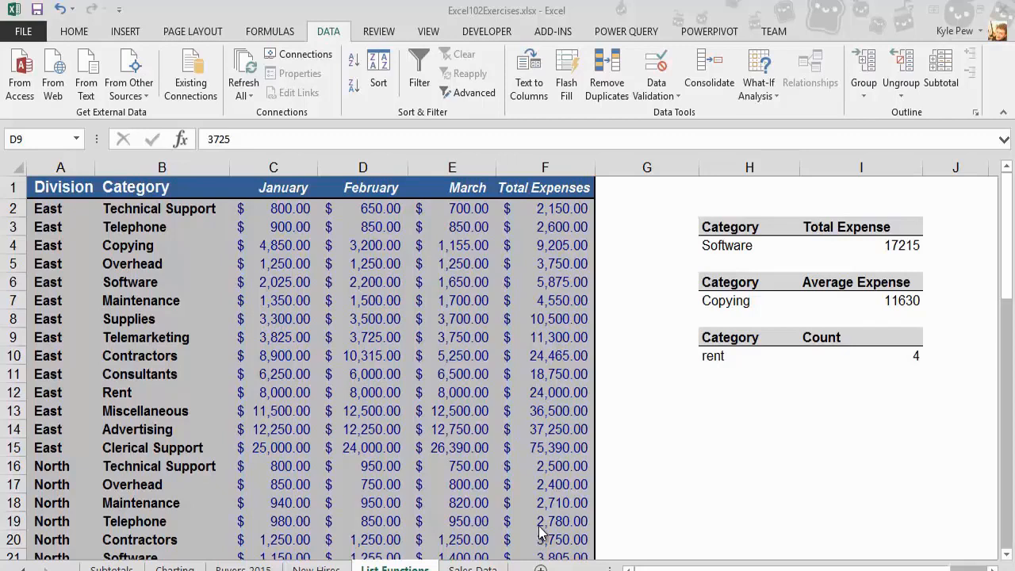
Enter a SUM formula in H1 that adds the Total Expenses values in F2:F59, and check its range
{"action": "left_click", "coordinate": [731, 188]}
{"action": "left_click", "coordinate": [730, 184]}
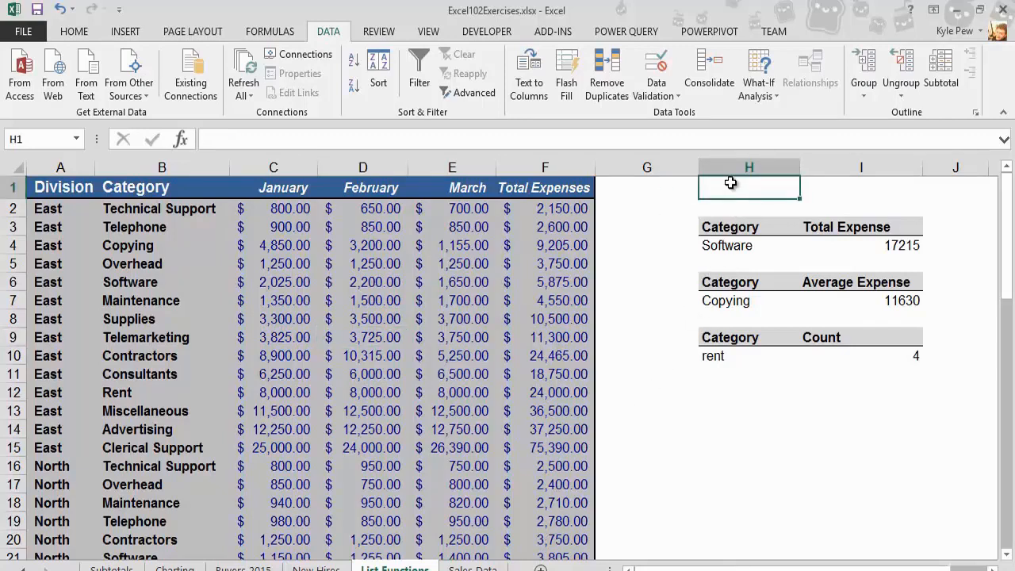
{"action": "type", "text": "=sum"}
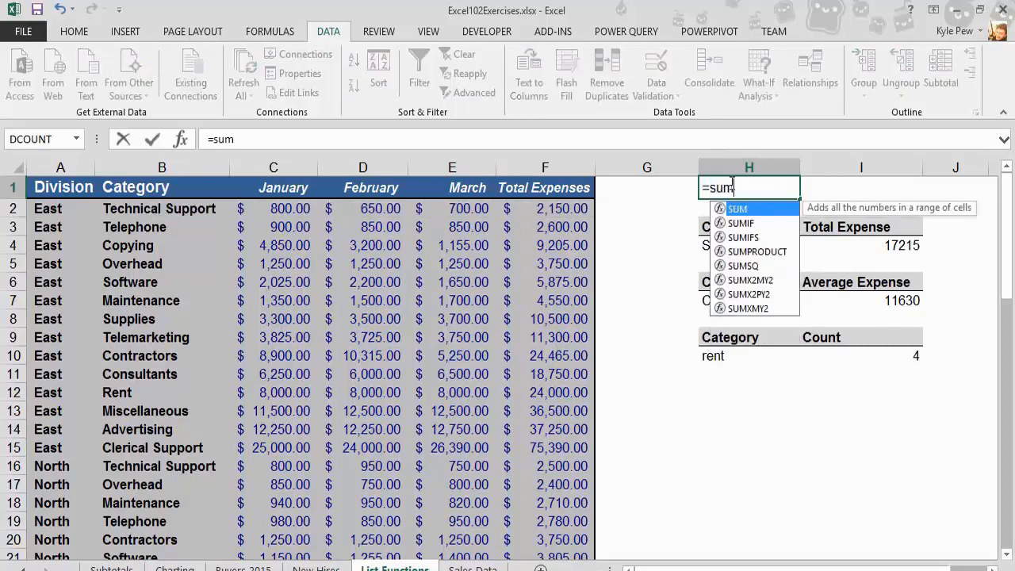
{"action": "type", "text": "("}
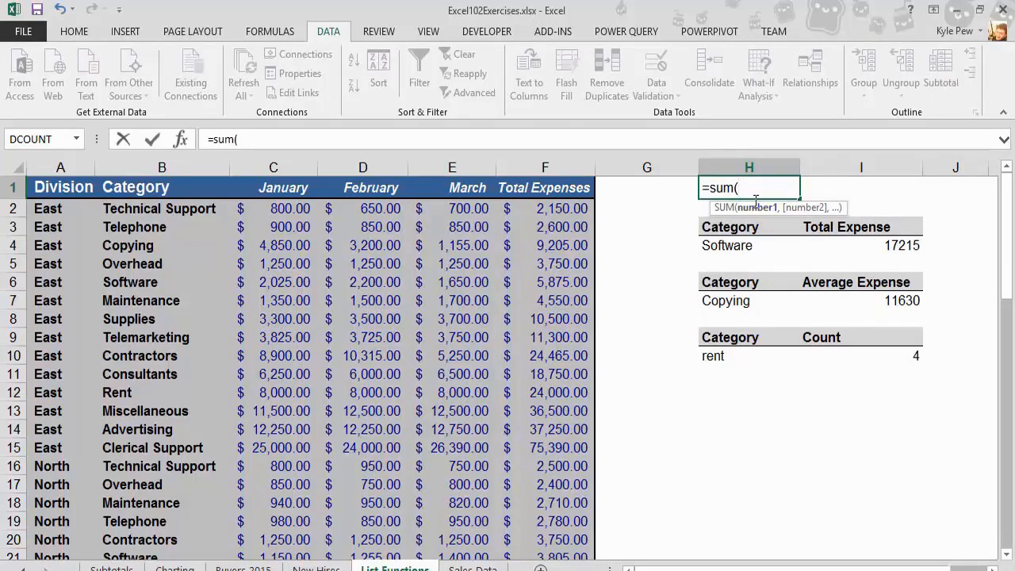
{"action": "left_click", "coordinate": [553, 204]}
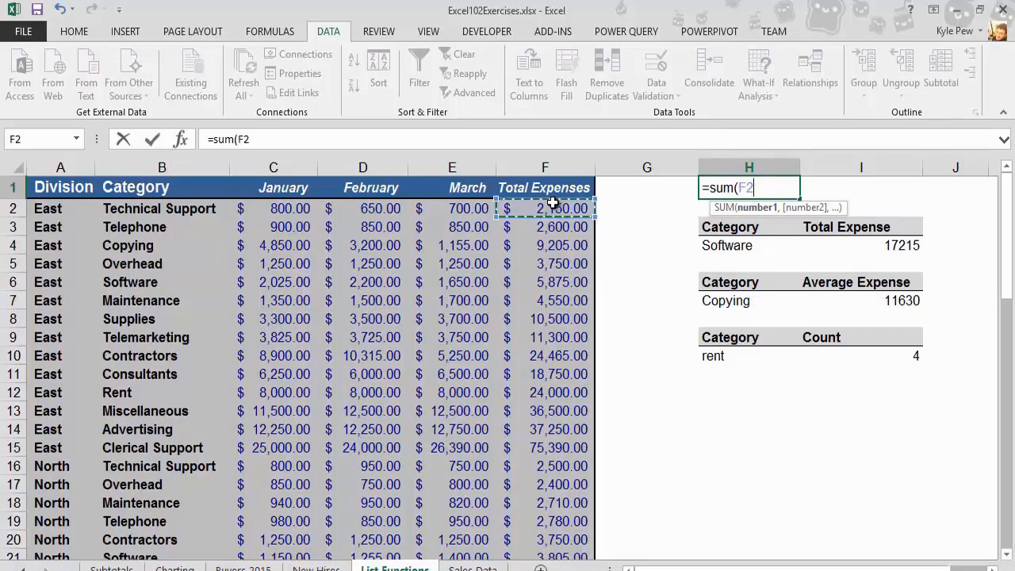
{"action": "key", "text": "ctrl+shift+Down"}
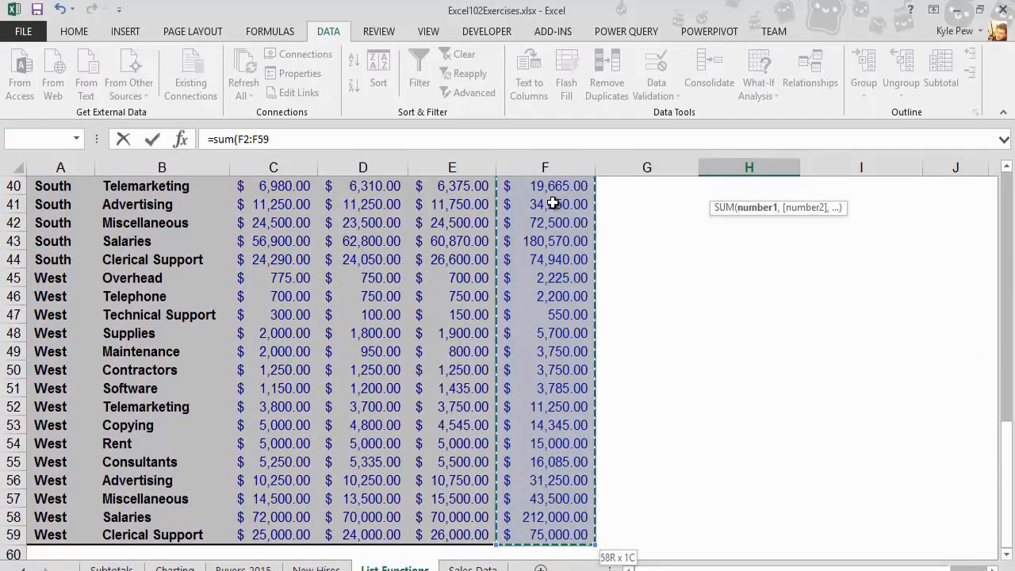
{"action": "key", "text": "Escape"}
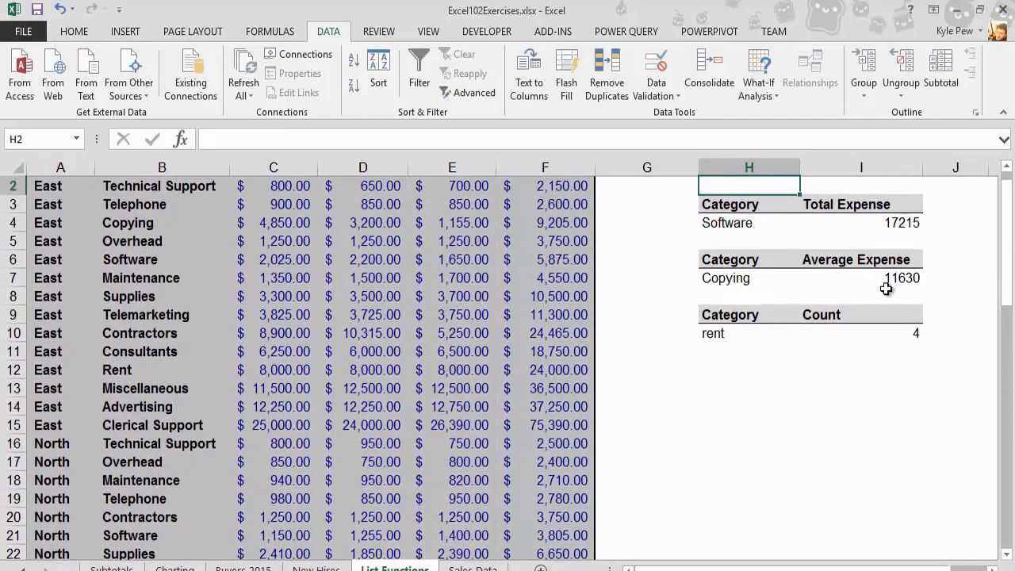
{"action": "scroll", "coordinate": [886, 288], "scroll_direction": "up", "scroll_amount": 1}
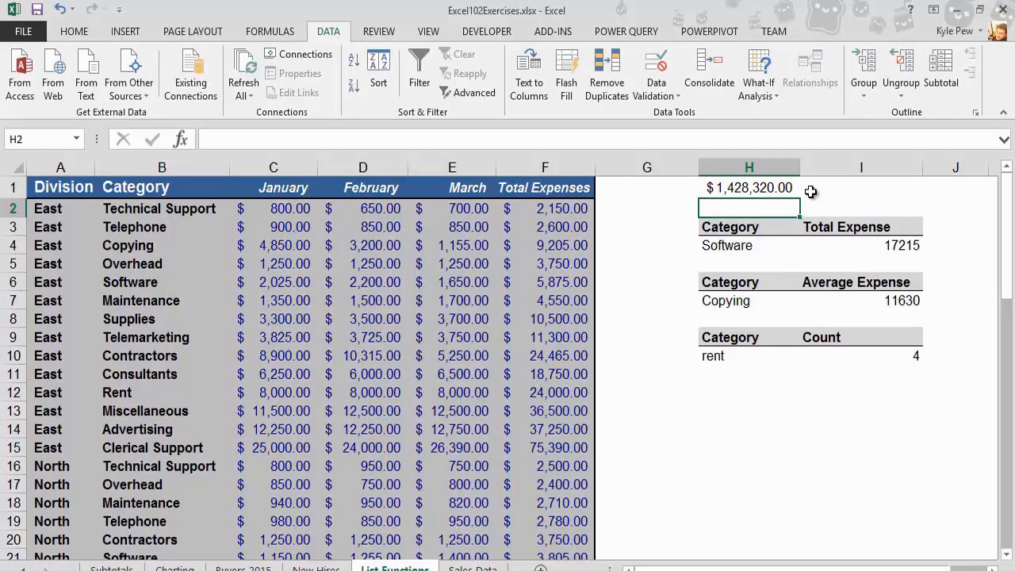
{"action": "double_click", "coordinate": [761, 188]}
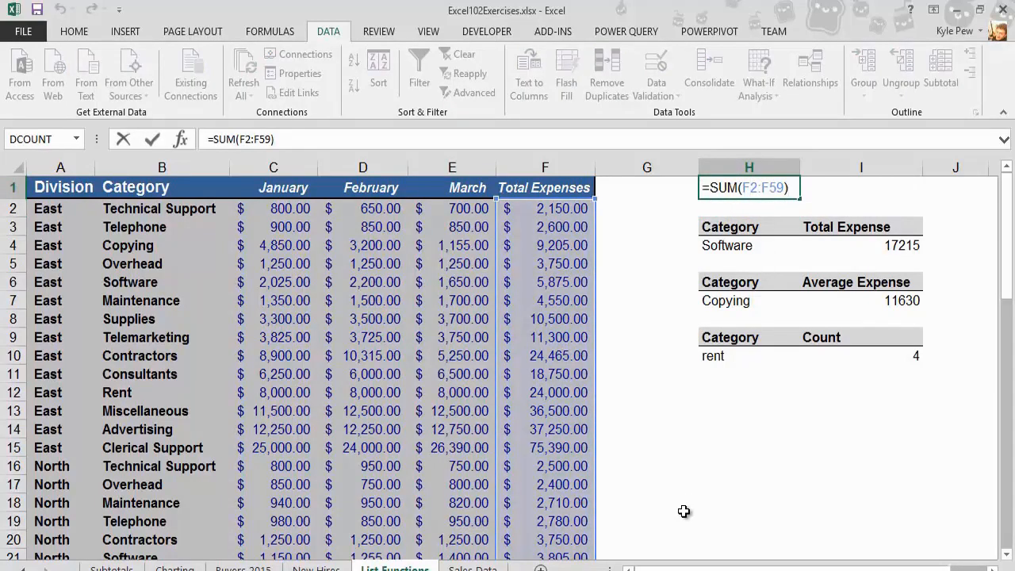
{"action": "key", "text": "Return"}
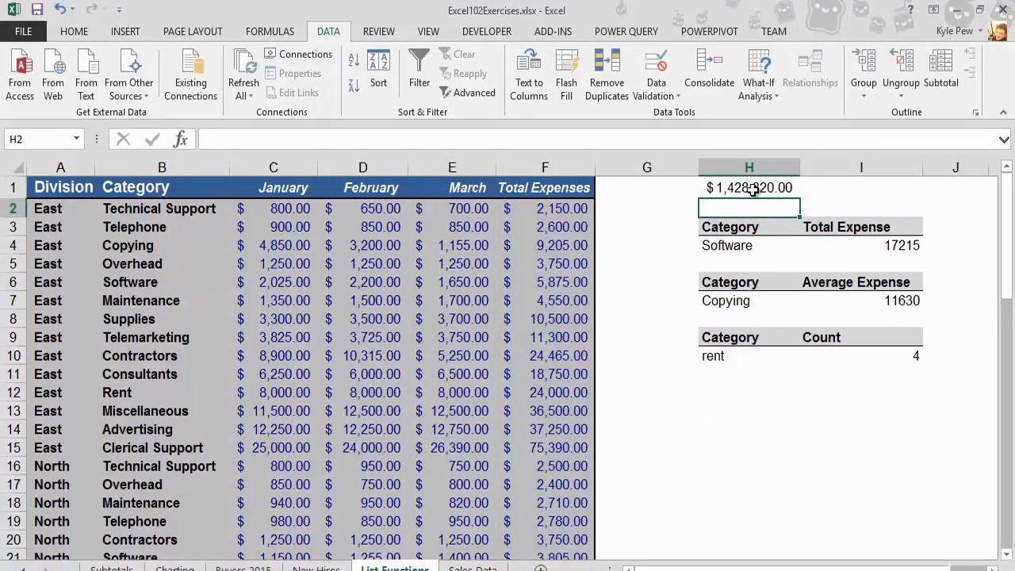
Search the function library for "subtotal" and insert the SUBTOTAL function in cell I1
{"action": "left_click", "coordinate": [851, 186]}
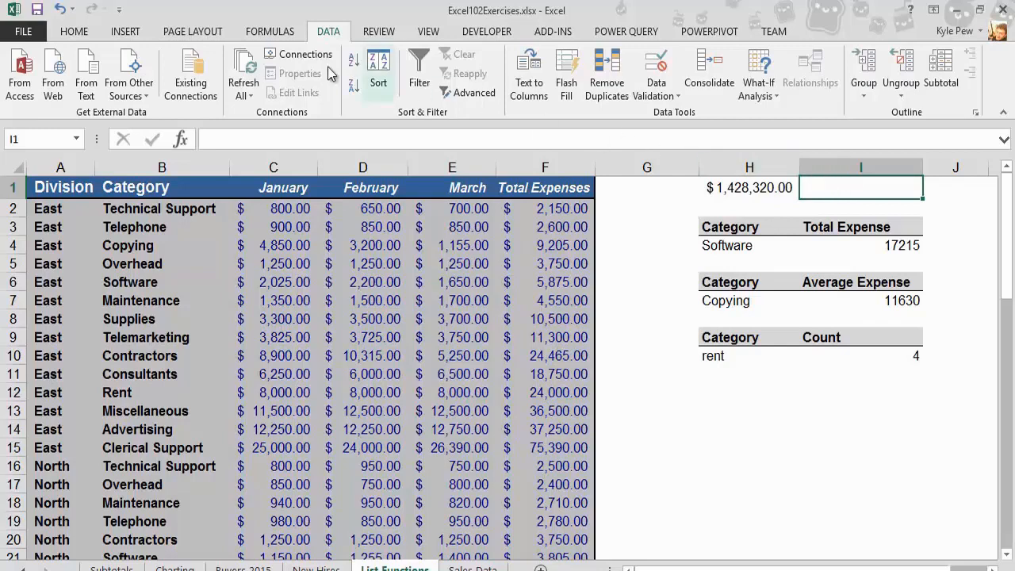
{"action": "left_click", "coordinate": [273, 30]}
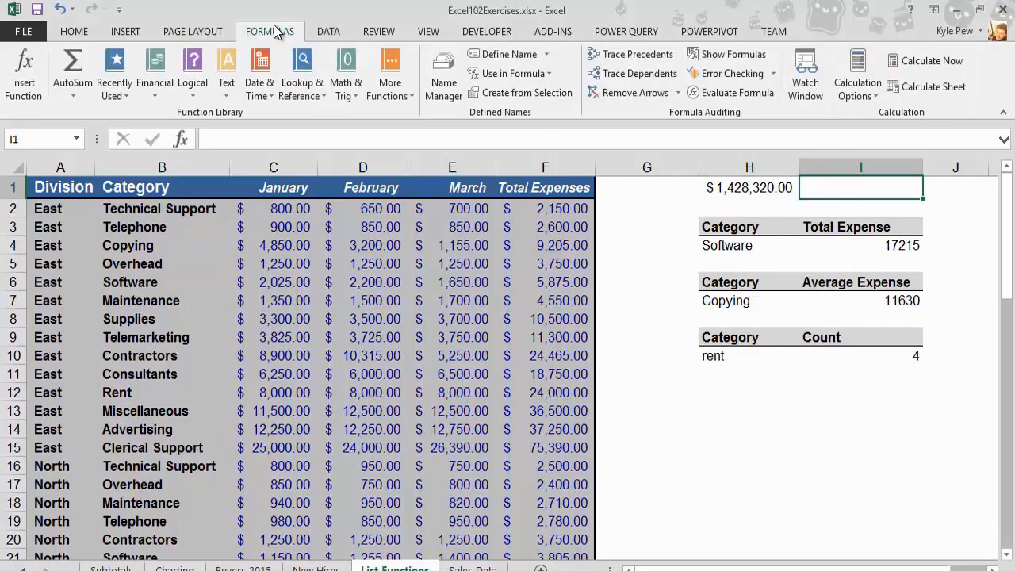
{"action": "left_click", "coordinate": [31, 77]}
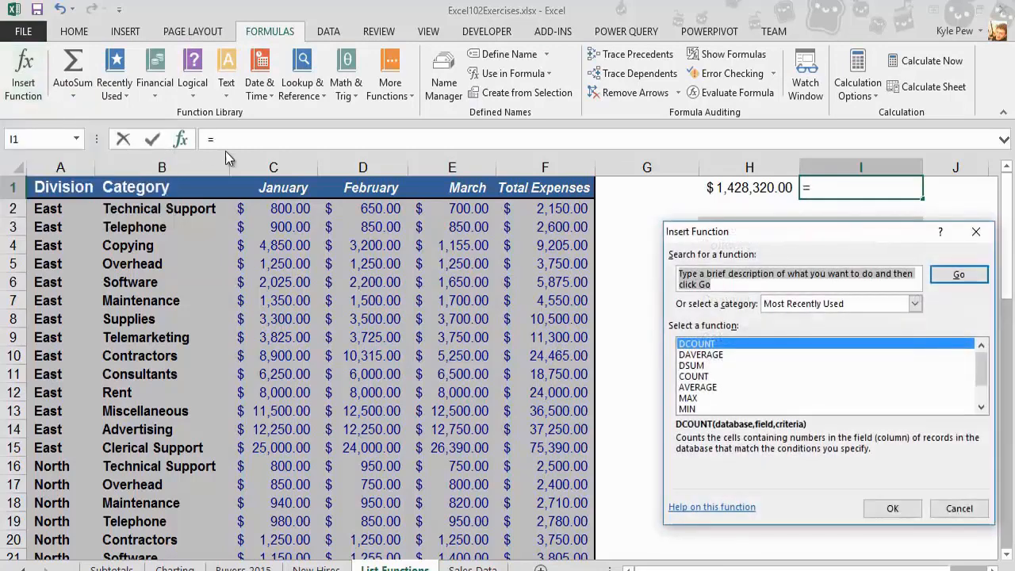
{"action": "left_click_drag", "start_coordinate": [522, 214], "coordinate": [233, 184]}
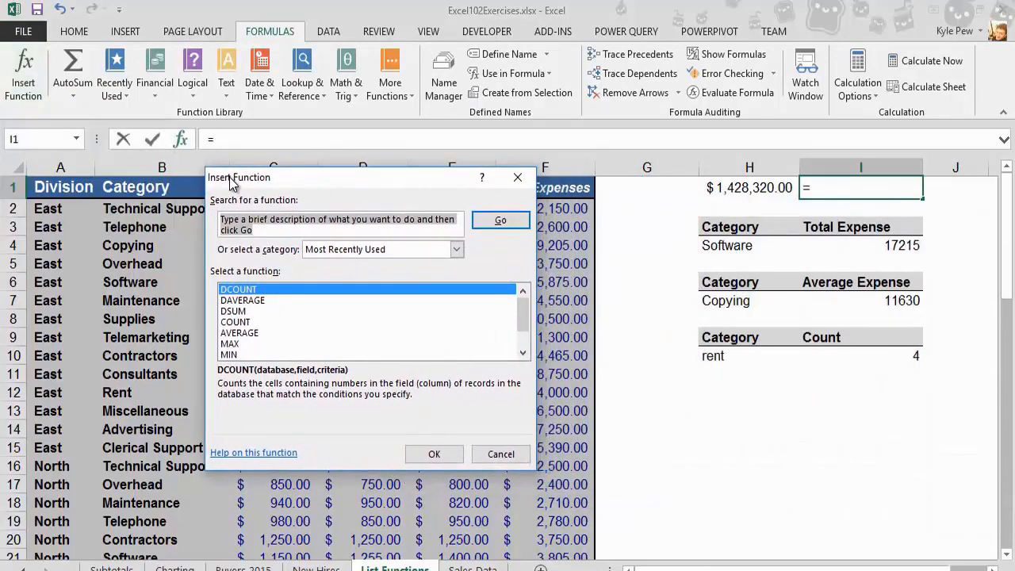
{"action": "type", "text": "subtotal"}
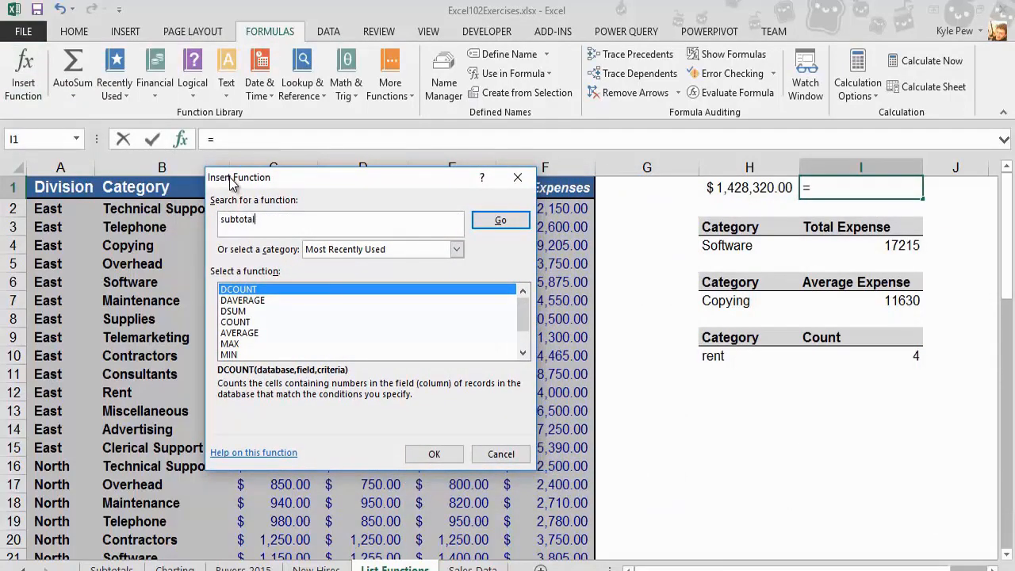
{"action": "left_click", "coordinate": [502, 223]}
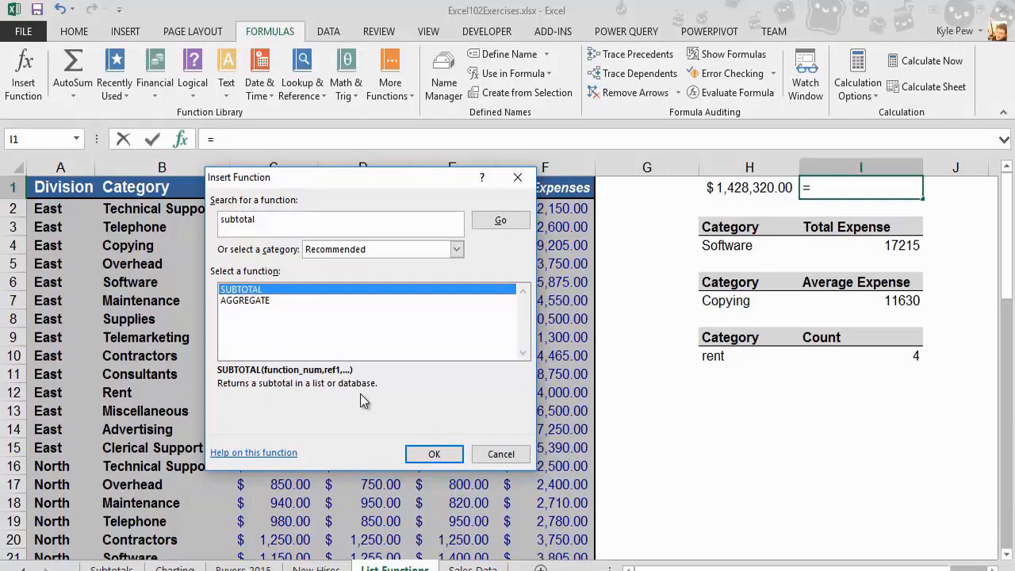
{"action": "left_click", "coordinate": [434, 456]}
{"action": "left_click_drag", "start_coordinate": [312, 187], "coordinate": [437, 197]}
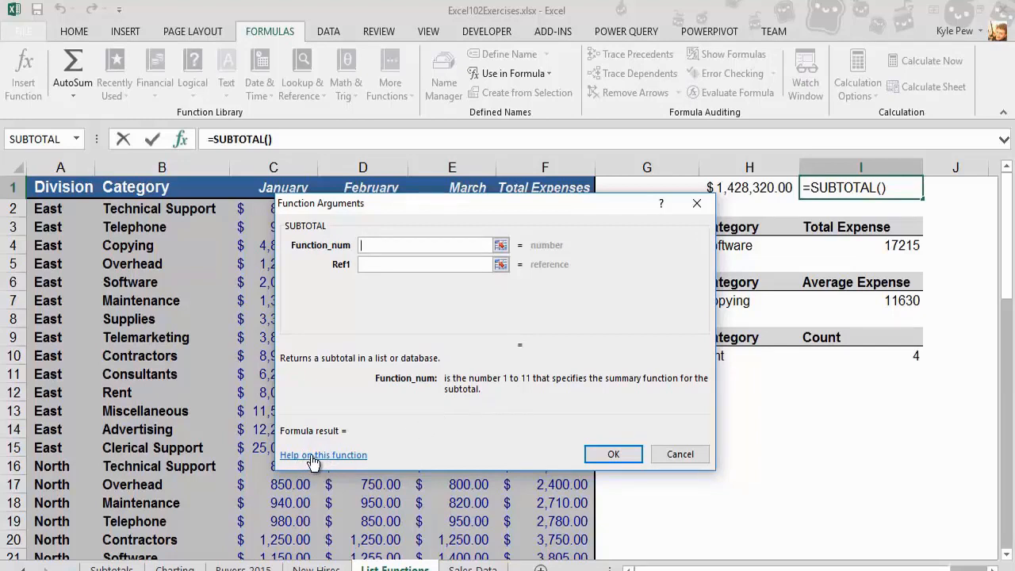
Look up the summary function numbers in the SUBTOTAL help article and set Function_num to 9 for SUM
{"action": "left_click", "coordinate": [341, 458]}
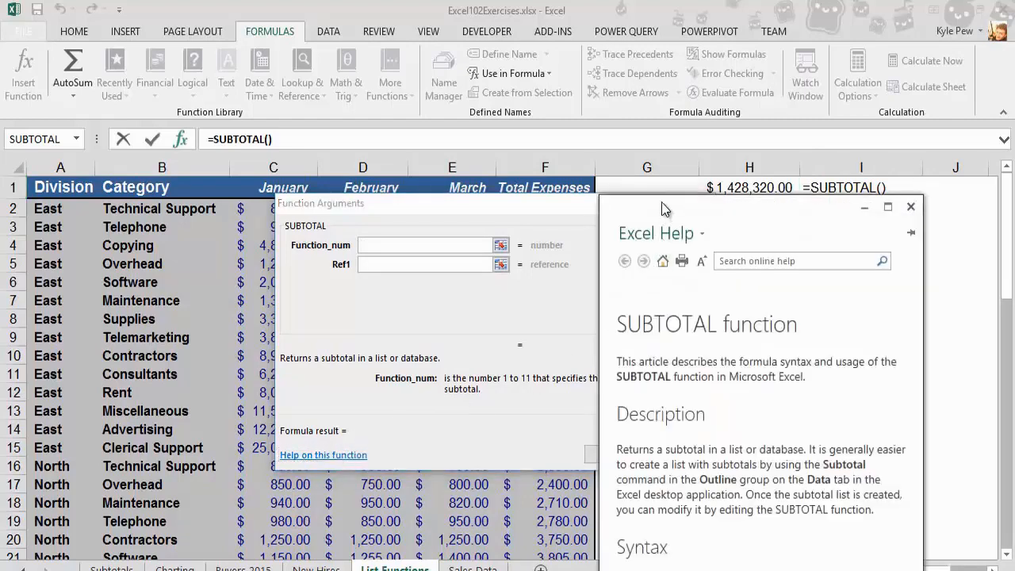
{"action": "left_click_drag", "start_coordinate": [665, 209], "coordinate": [248, 33]}
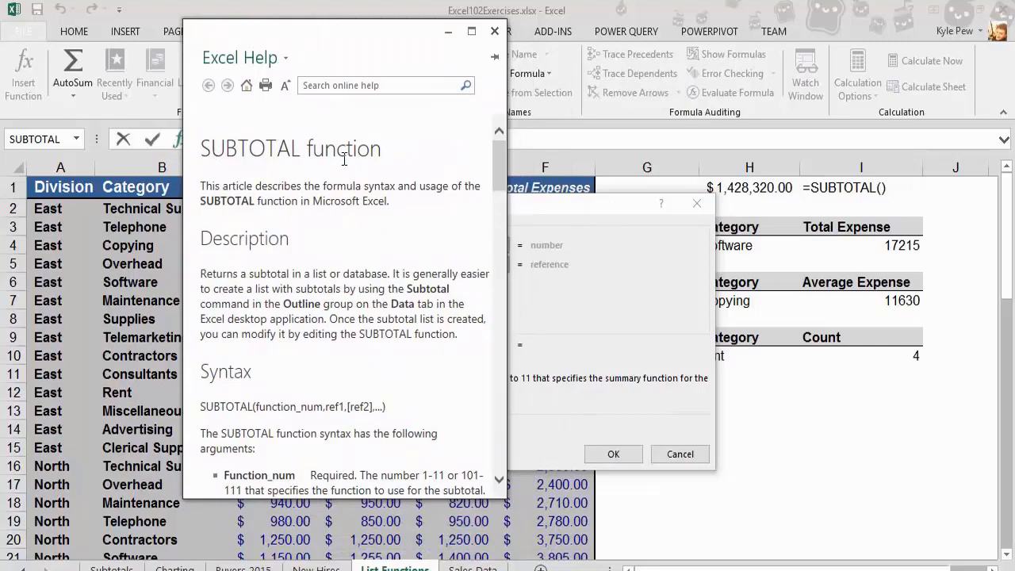
{"action": "left_click_drag", "start_coordinate": [497, 166], "coordinate": [493, 222]}
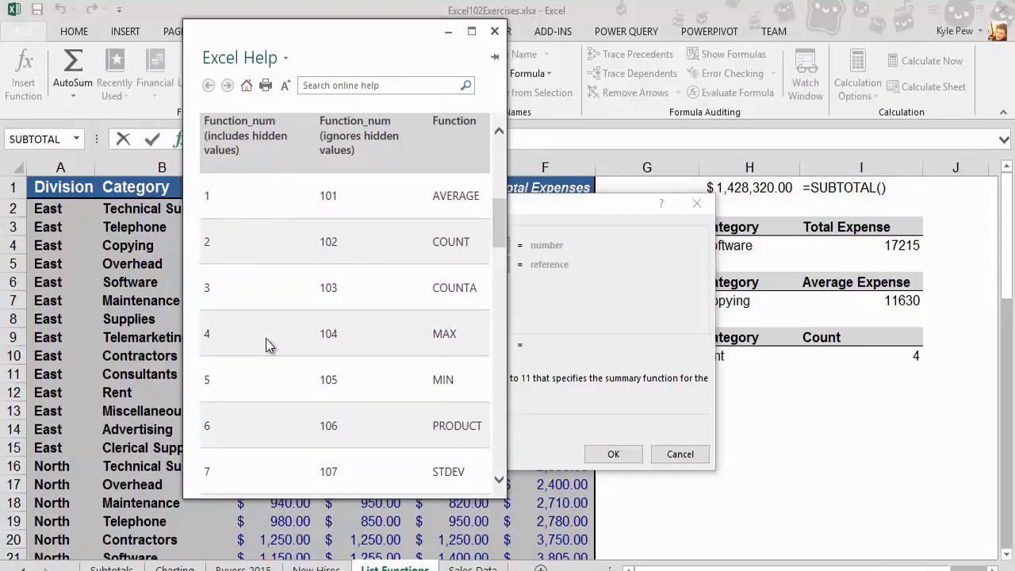
{"action": "scroll", "coordinate": [266, 339], "scroll_direction": "down", "scroll_amount": 3}
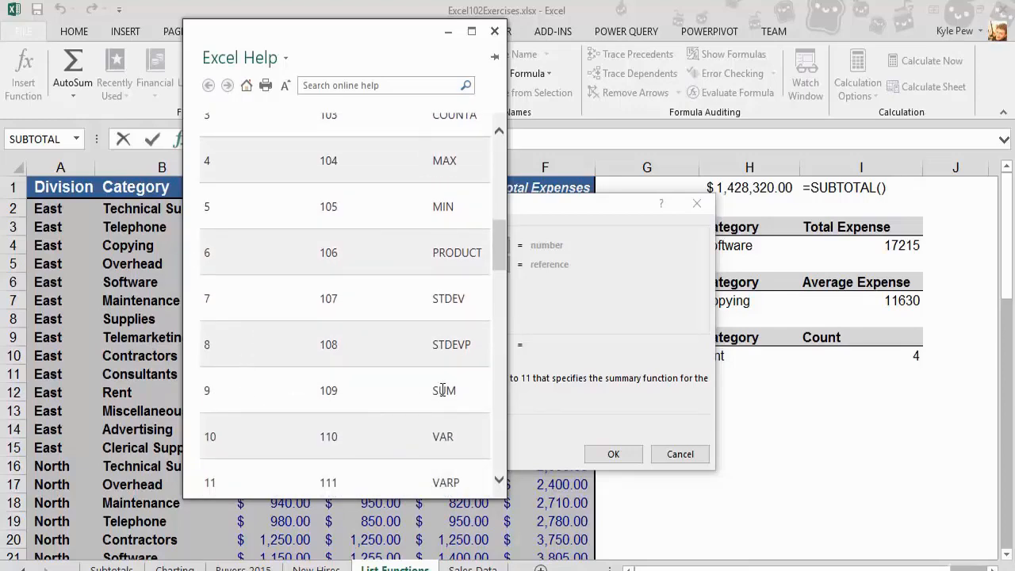
{"action": "left_click", "coordinate": [495, 31]}
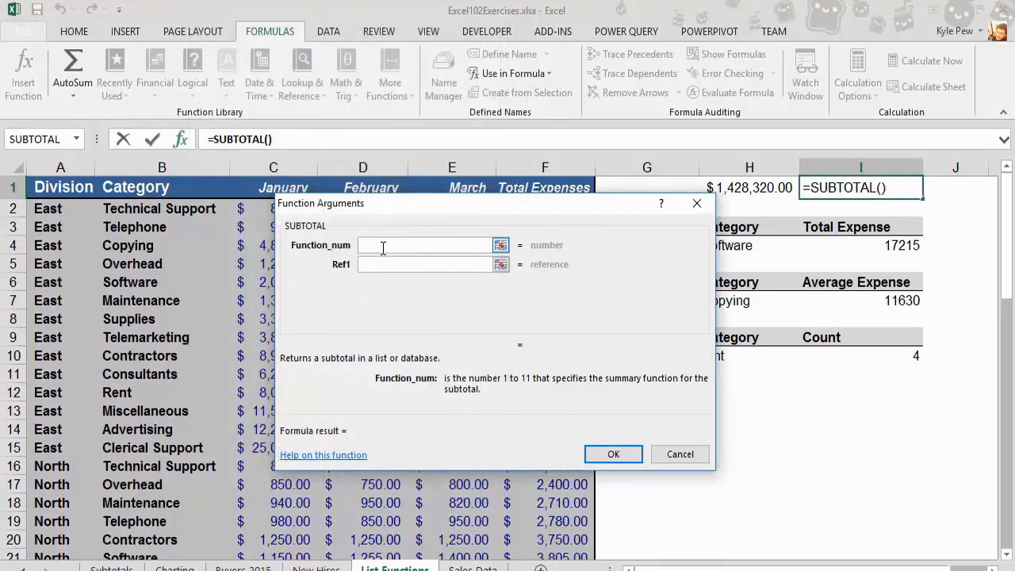
{"action": "type", "text": "9"}
Set the SUBTOTAL Ref1 argument to the Total Expenses values F2:F59 and complete the formula in I1
{"action": "left_click", "coordinate": [379, 265]}
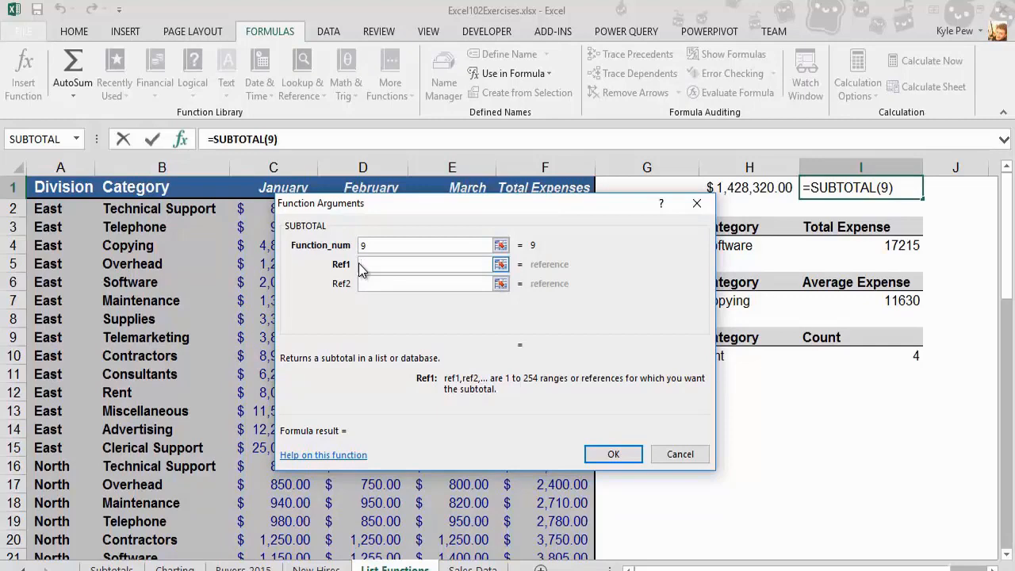
{"action": "left_click_drag", "start_coordinate": [393, 204], "coordinate": [724, 236]}
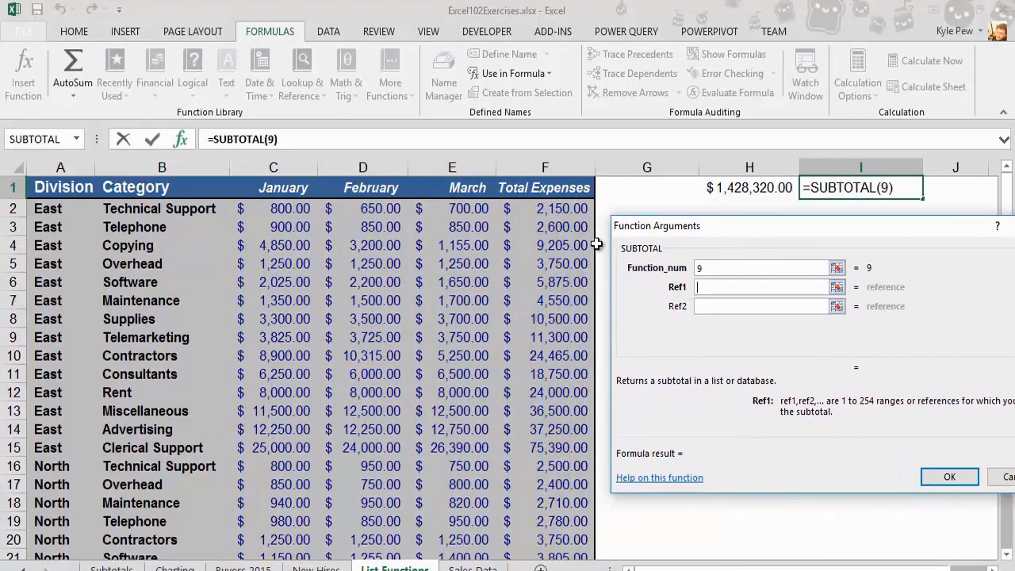
{"action": "left_click", "coordinate": [555, 209]}
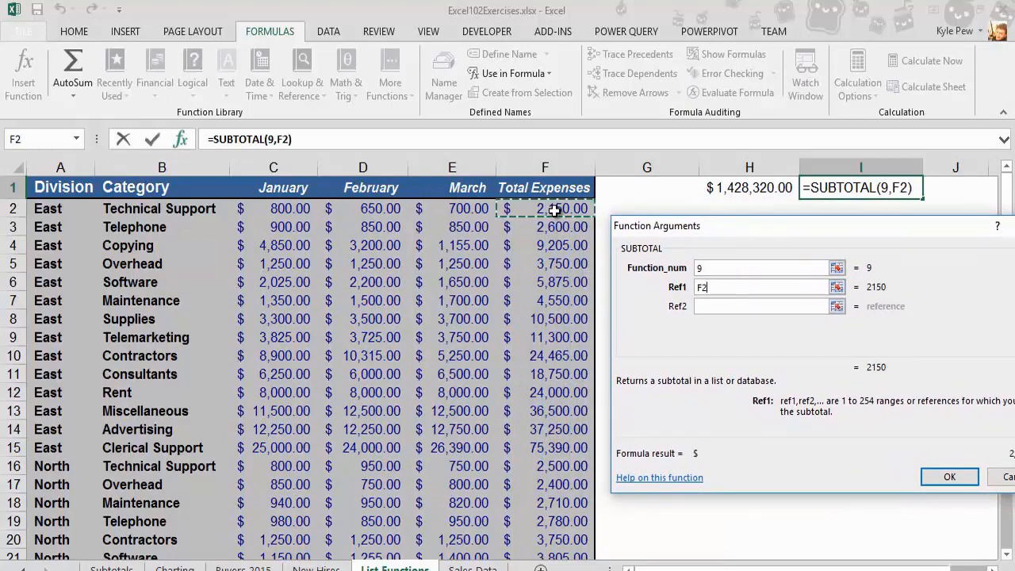
{"action": "key", "text": "ctrl+shift+Down"}
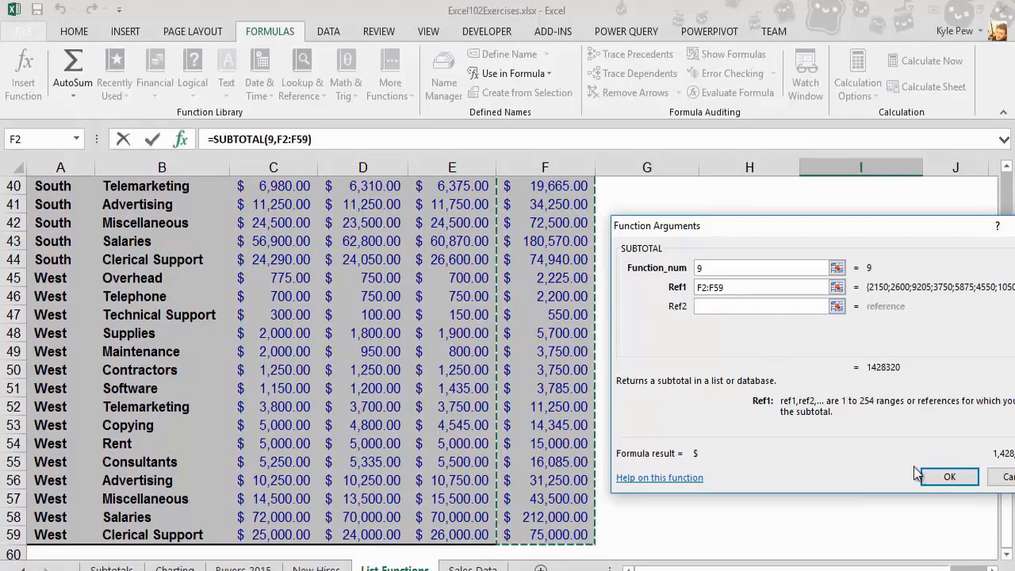
{"action": "left_click", "coordinate": [943, 476]}
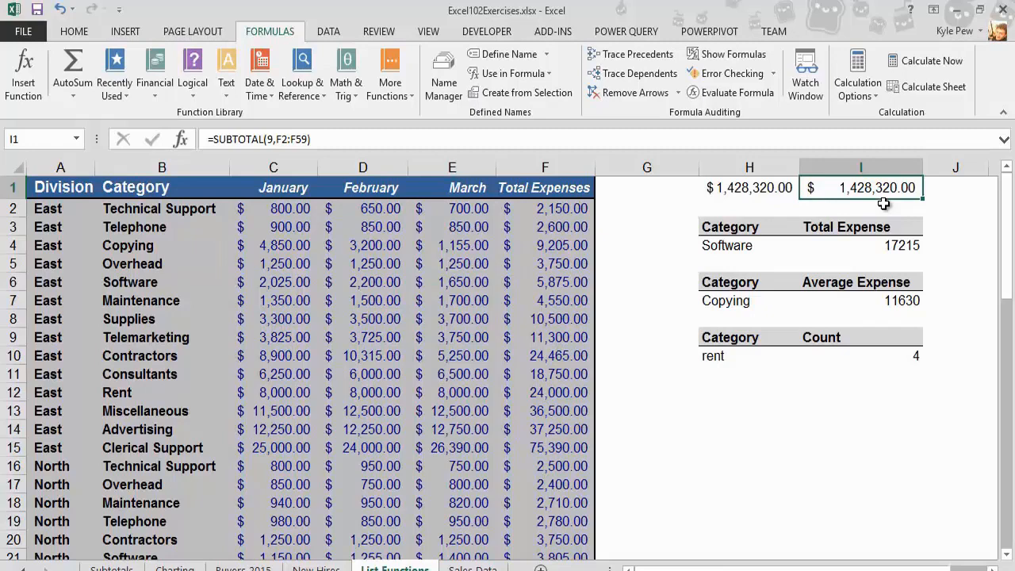
Turn on filtering for the expense list's header row
{"action": "left_click", "coordinate": [330, 301]}
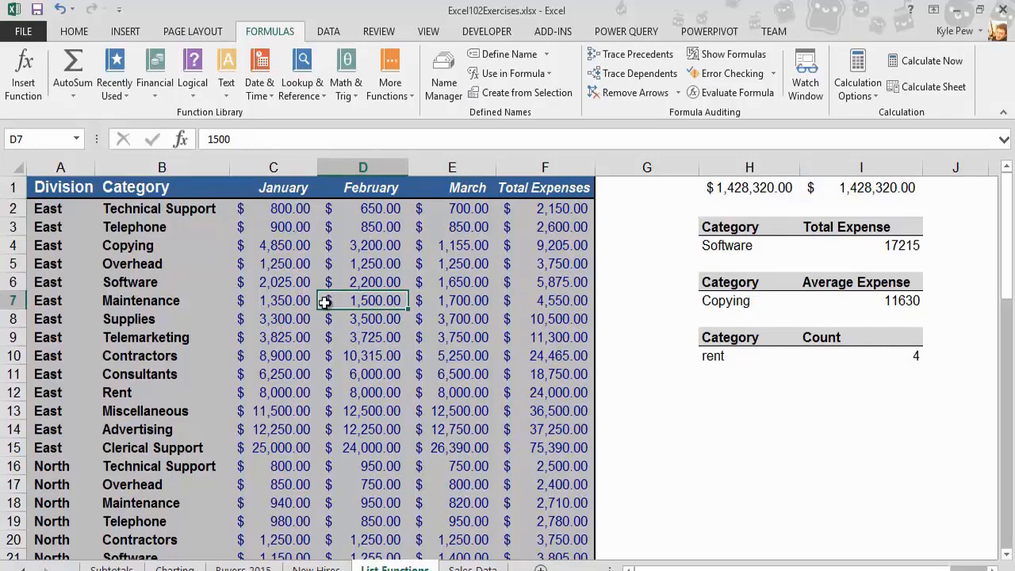
{"action": "left_click", "coordinate": [298, 301]}
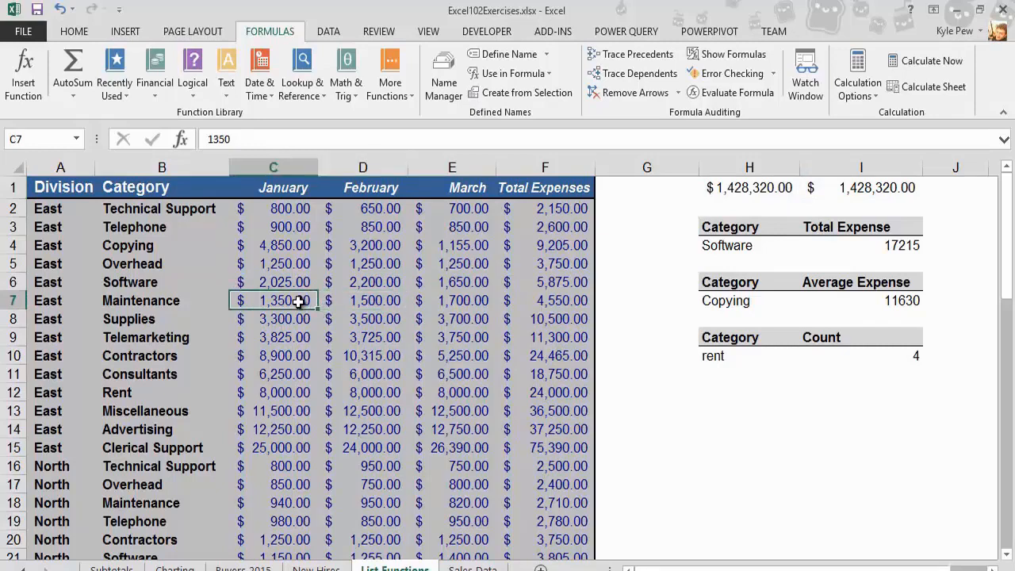
{"action": "left_click", "coordinate": [328, 30]}
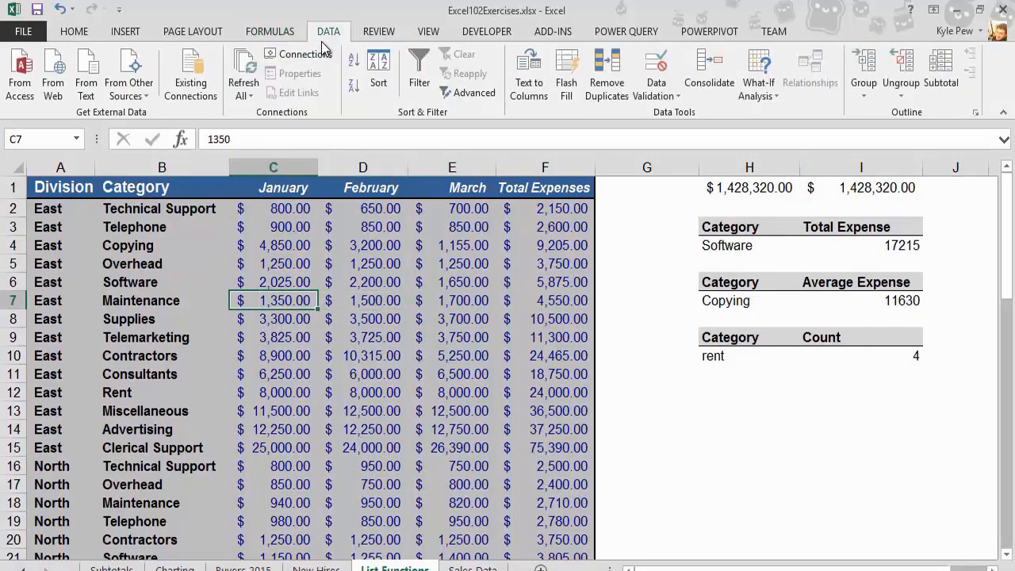
{"action": "left_click", "coordinate": [420, 89]}
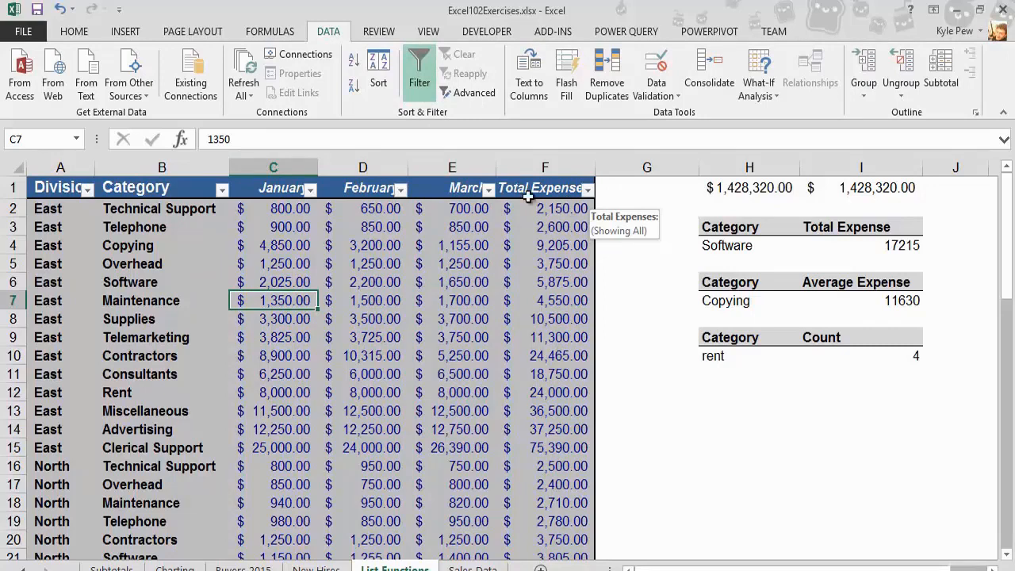
Filter the Division column to show only the East division
{"action": "left_click", "coordinate": [87, 189]}
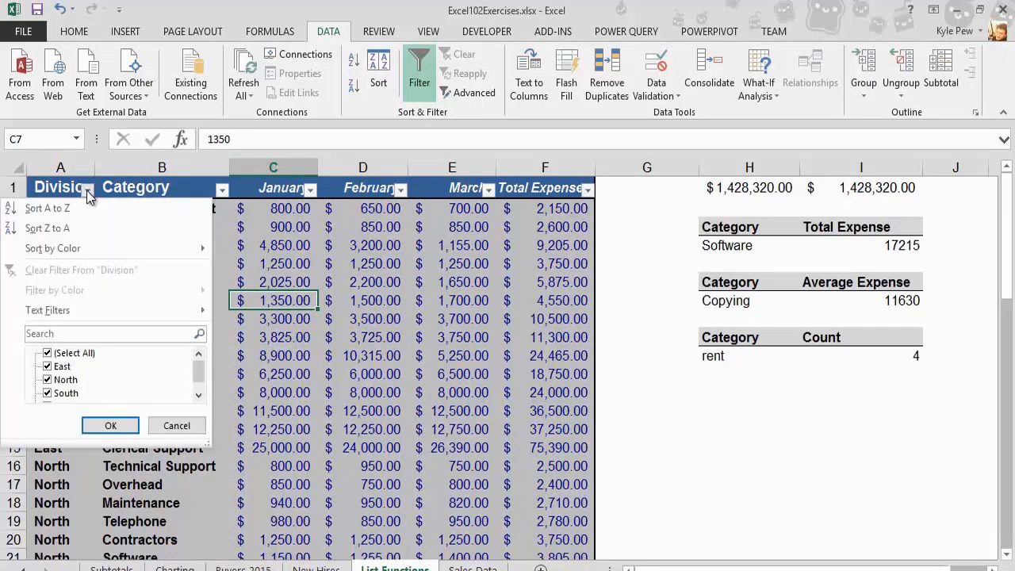
{"action": "left_click", "coordinate": [48, 353]}
{"action": "left_click", "coordinate": [50, 367]}
{"action": "left_click", "coordinate": [132, 424]}
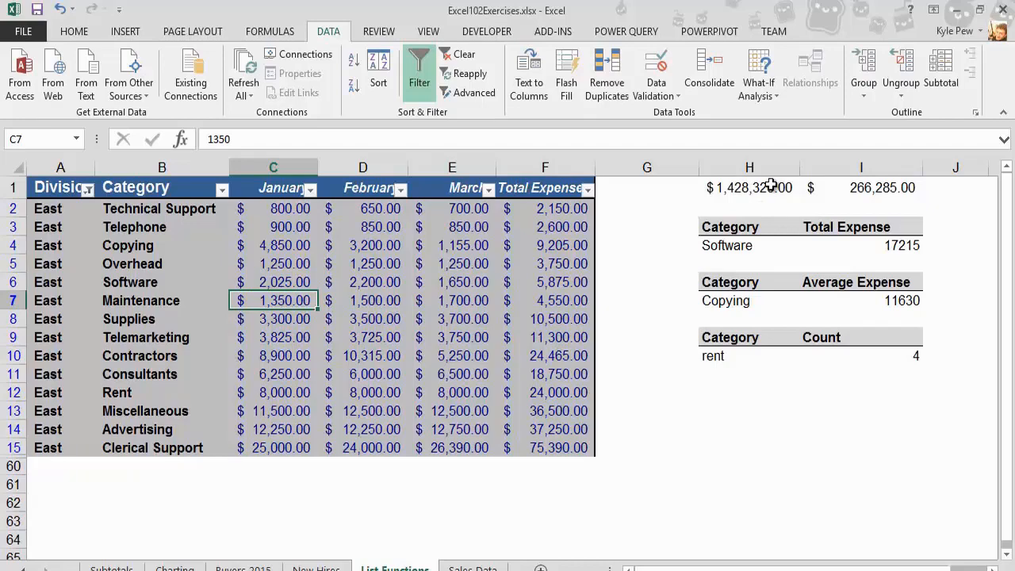
Add the North division to the Division column filter alongside East
{"action": "left_click", "coordinate": [87, 189]}
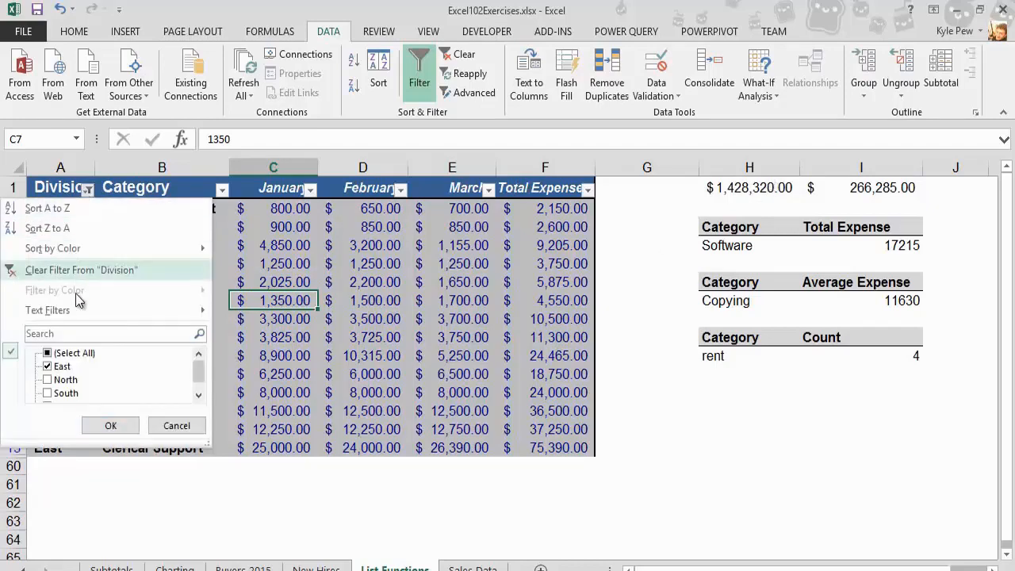
{"action": "left_click", "coordinate": [48, 380]}
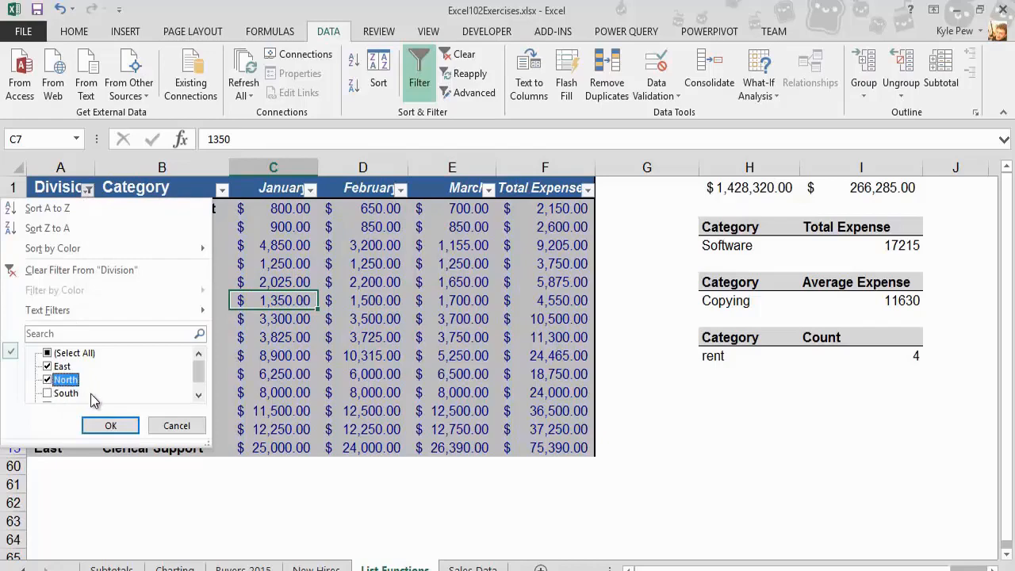
{"action": "left_click", "coordinate": [111, 425]}
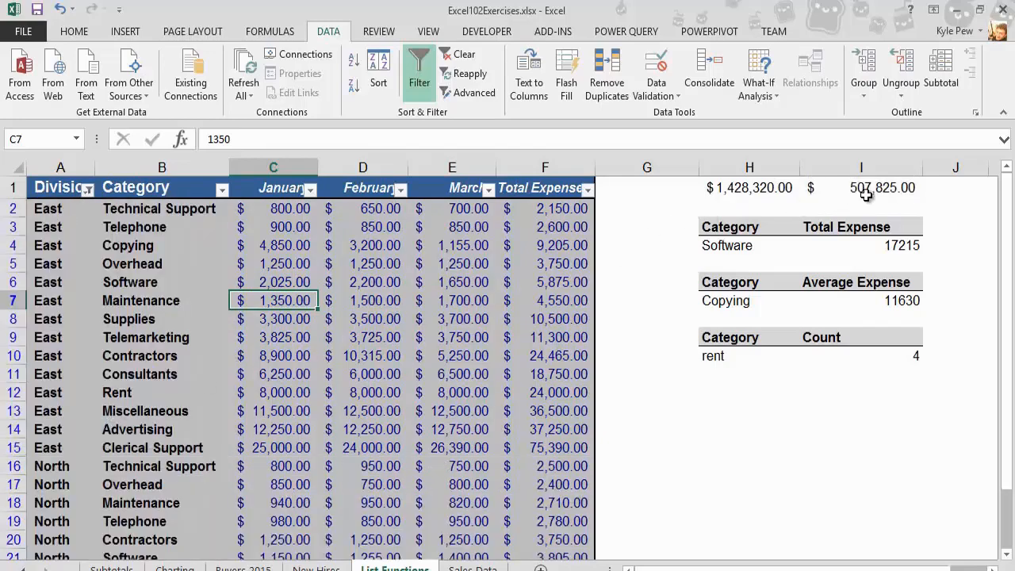